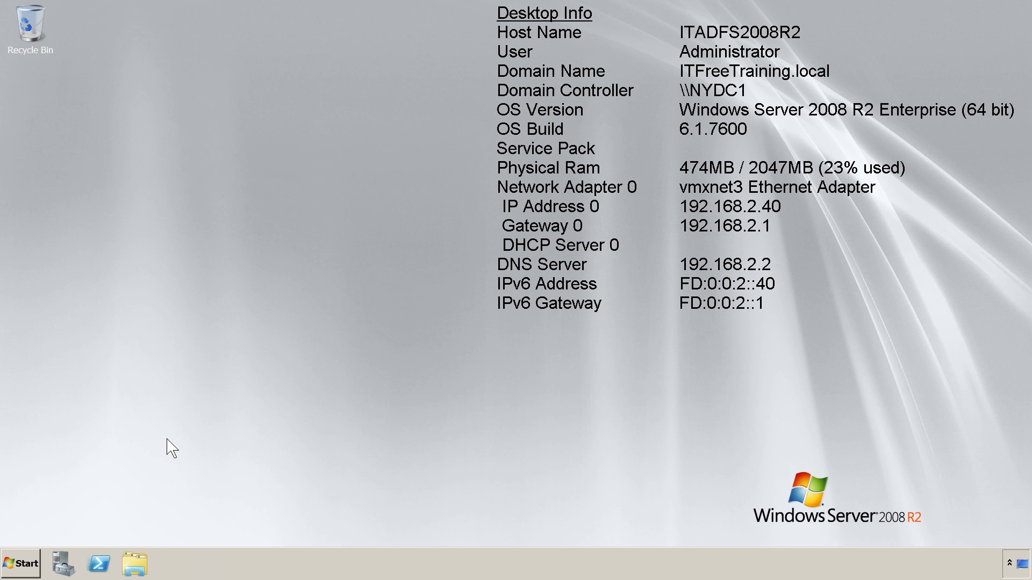
{"action": "left_click", "coordinate": [33, 565]}
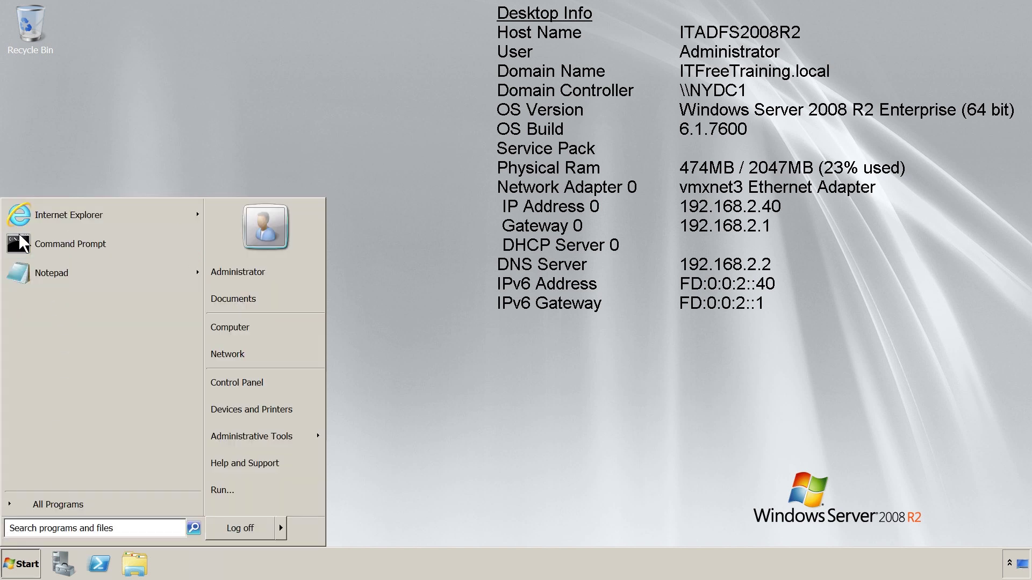
{"action": "left_click", "coordinate": [158, 227]}
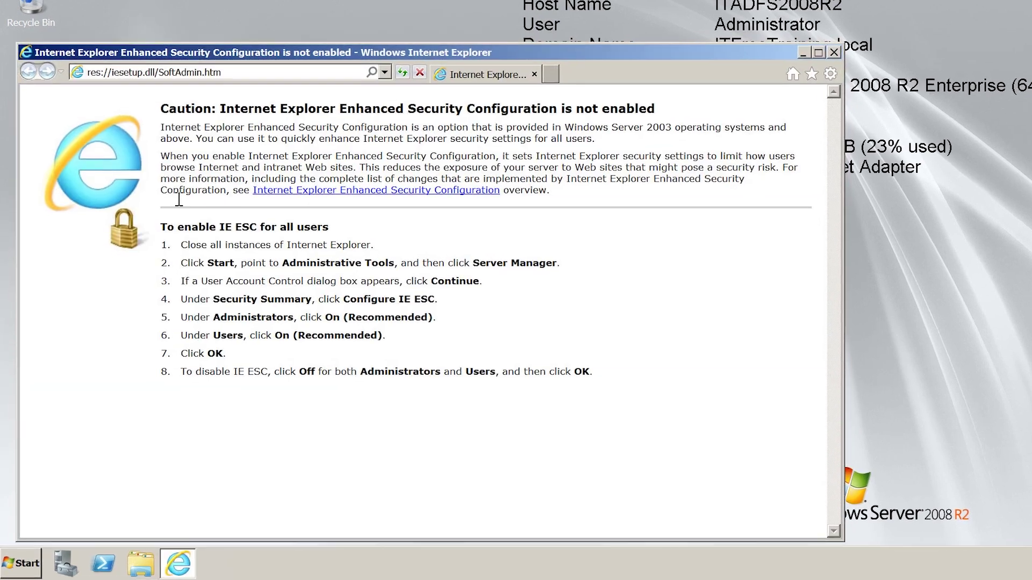
{"action": "left_click", "coordinate": [247, 73]}
{"action": "type", "text": "www.google.com"}
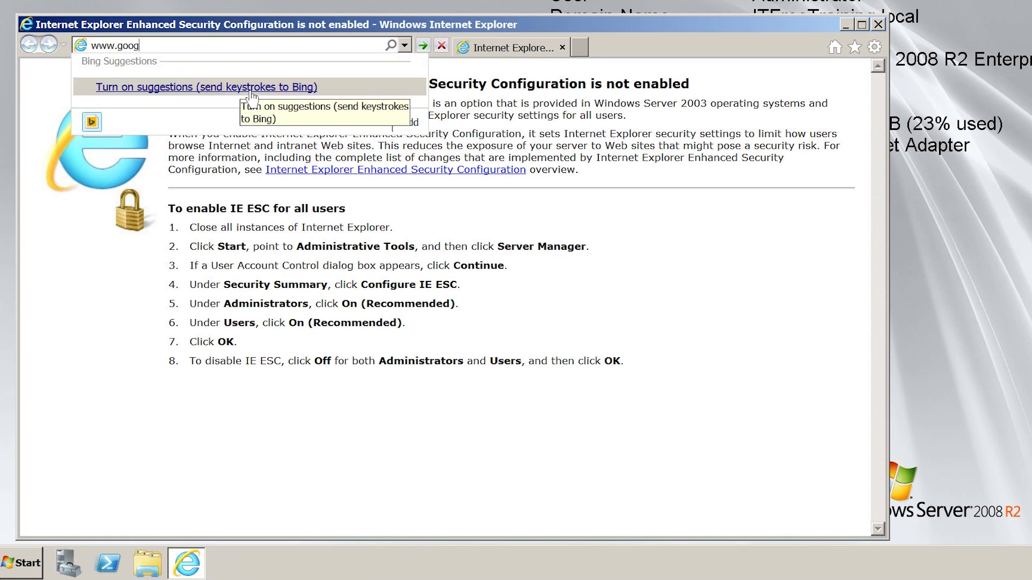
{"action": "key", "text": "Return"}
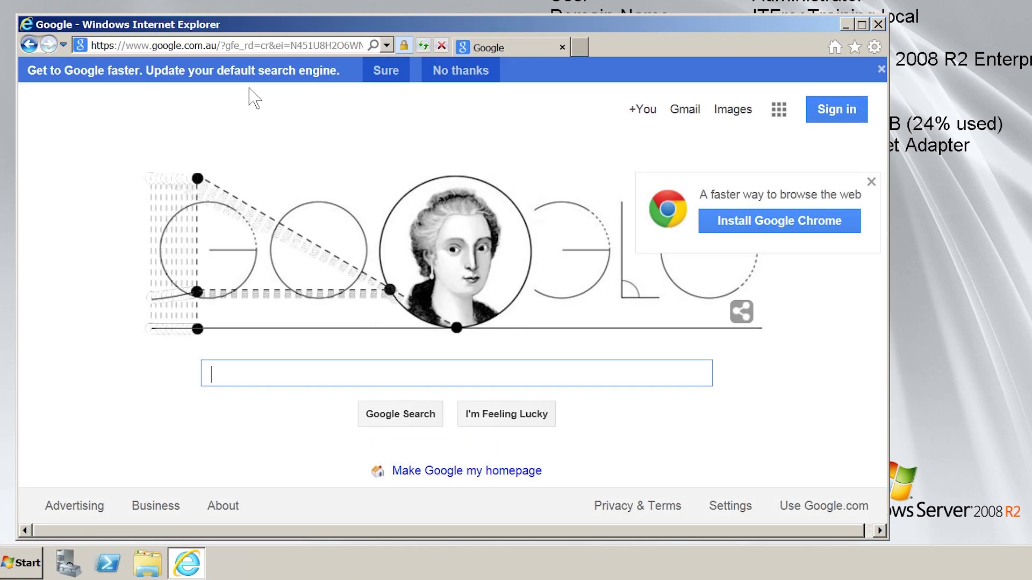
{"action": "type", "text": "ADFS 2.0 rtw"}
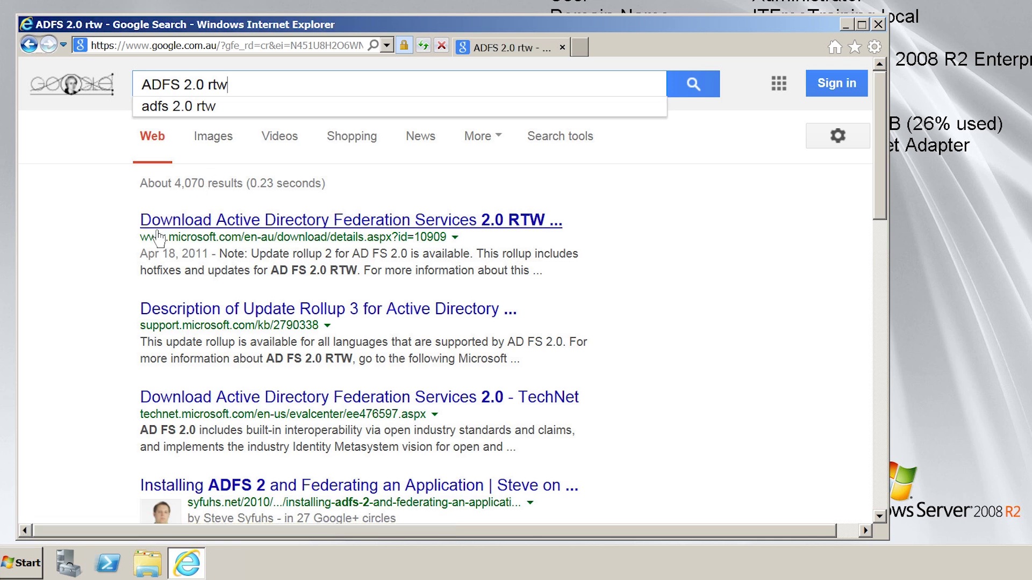
- From the AD FS 2.0 RTW download page, skip registration and download RTW\W2K8R2\amd64\AdfsSetup.exe
{"action": "left_click", "coordinate": [557, 231]}
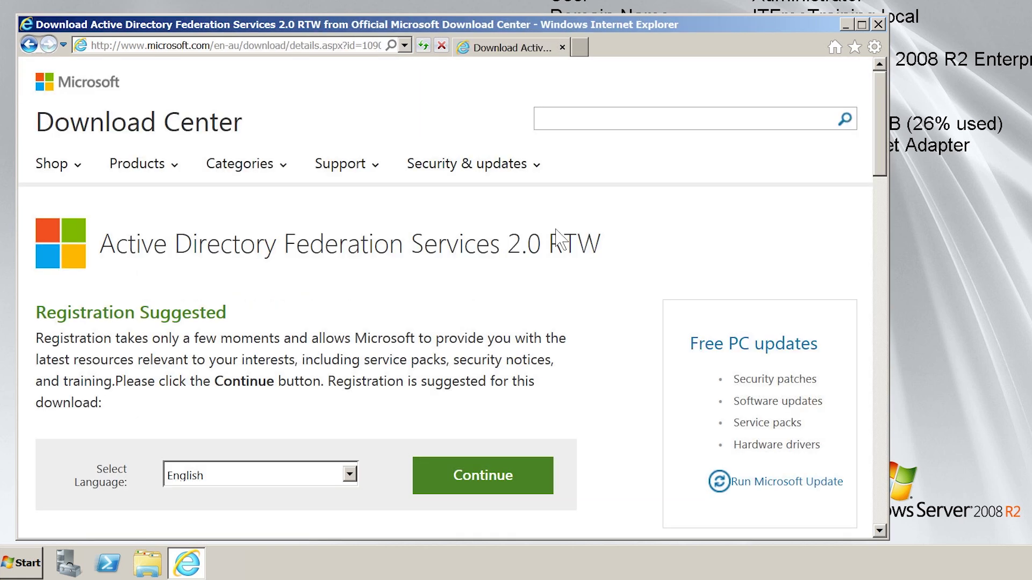
{"action": "left_click_drag", "start_coordinate": [885, 140], "coordinate": [886, 190]}
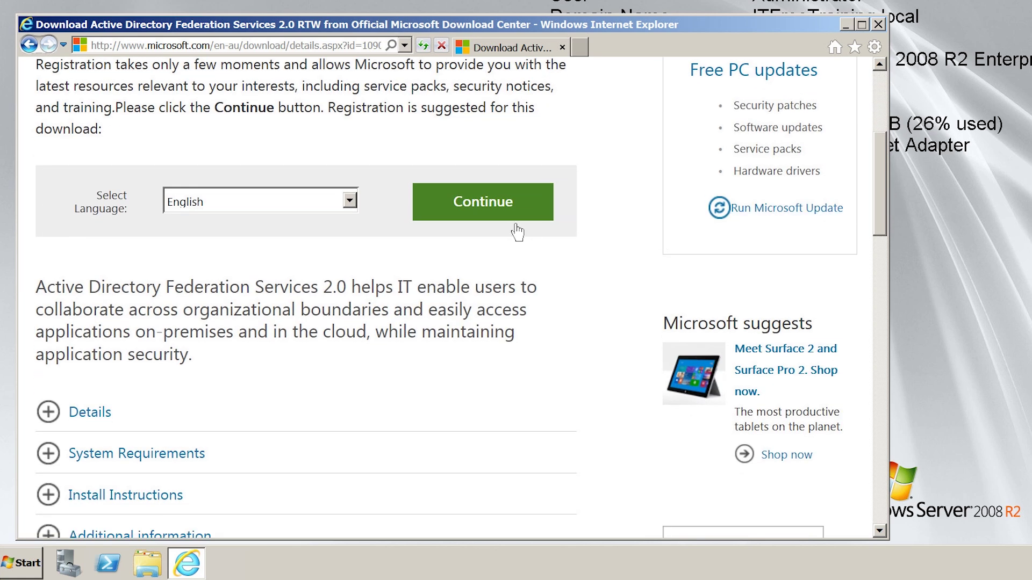
{"action": "left_click", "coordinate": [544, 230]}
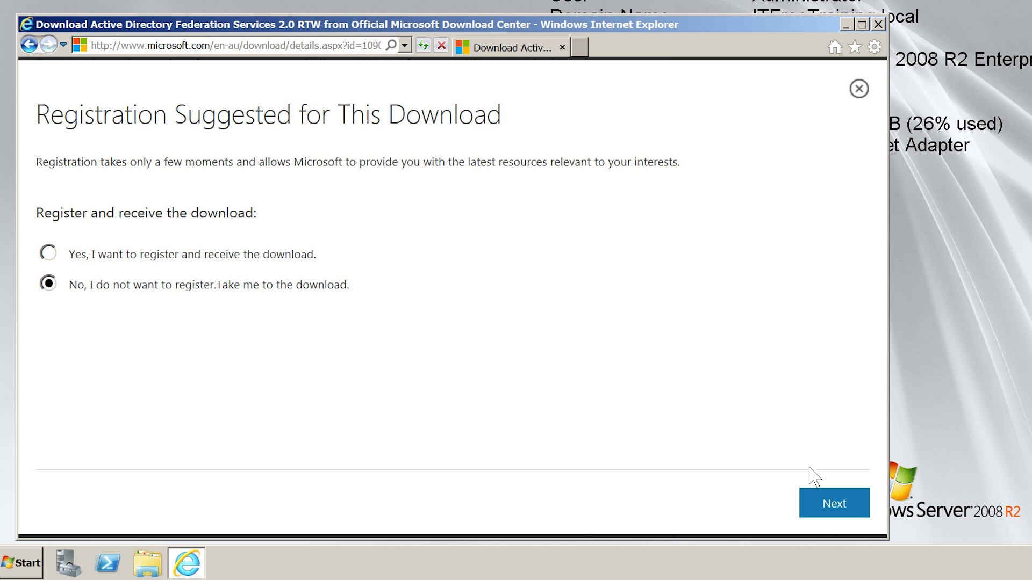
{"action": "left_click", "coordinate": [854, 512]}
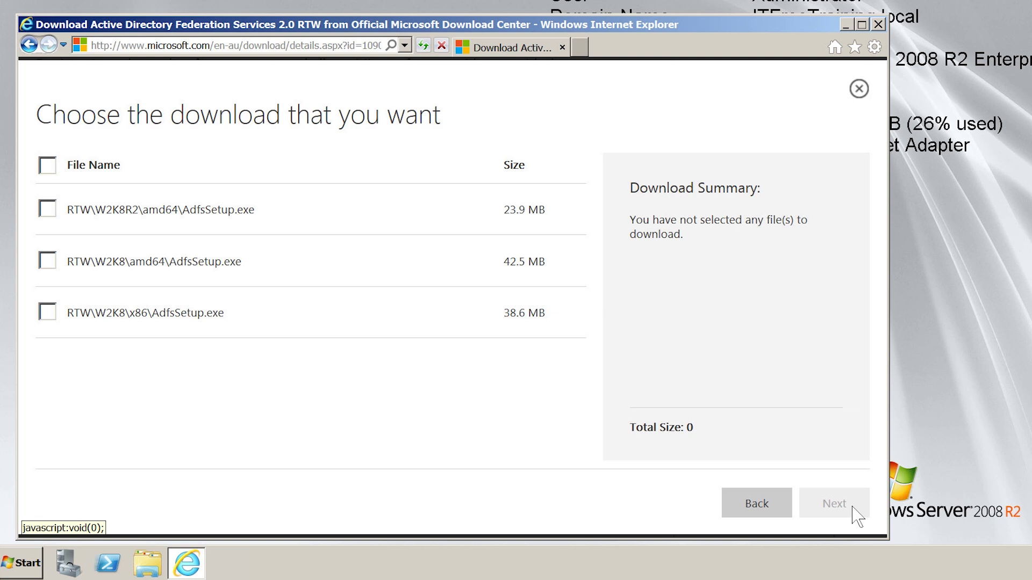
{"action": "left_click", "coordinate": [53, 212]}
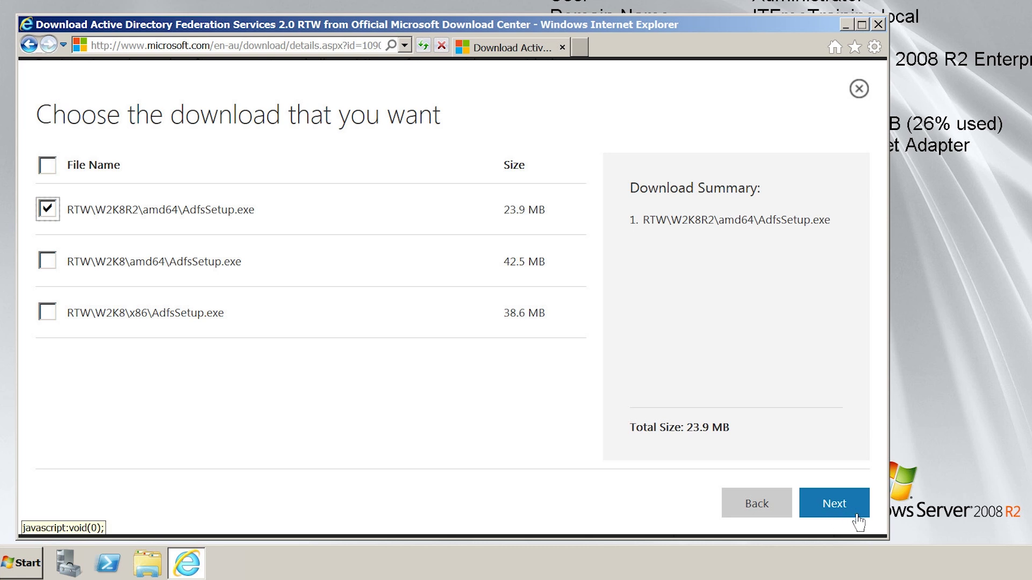
{"action": "left_click", "coordinate": [834, 508]}
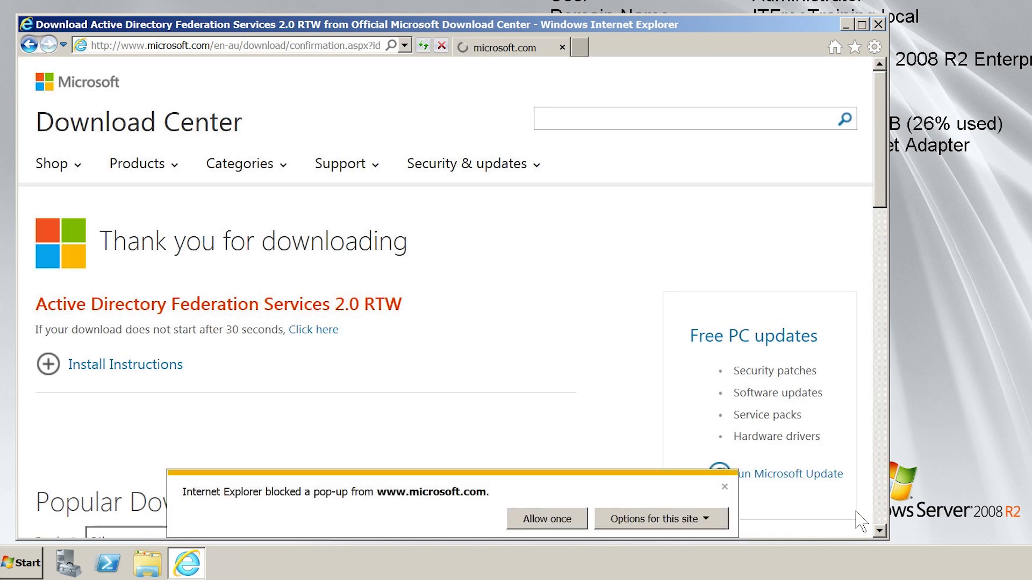
- Allow the blocked download and save AdfsSetup.exe to the Desktop via Save as
{"action": "left_click", "coordinate": [565, 521]}
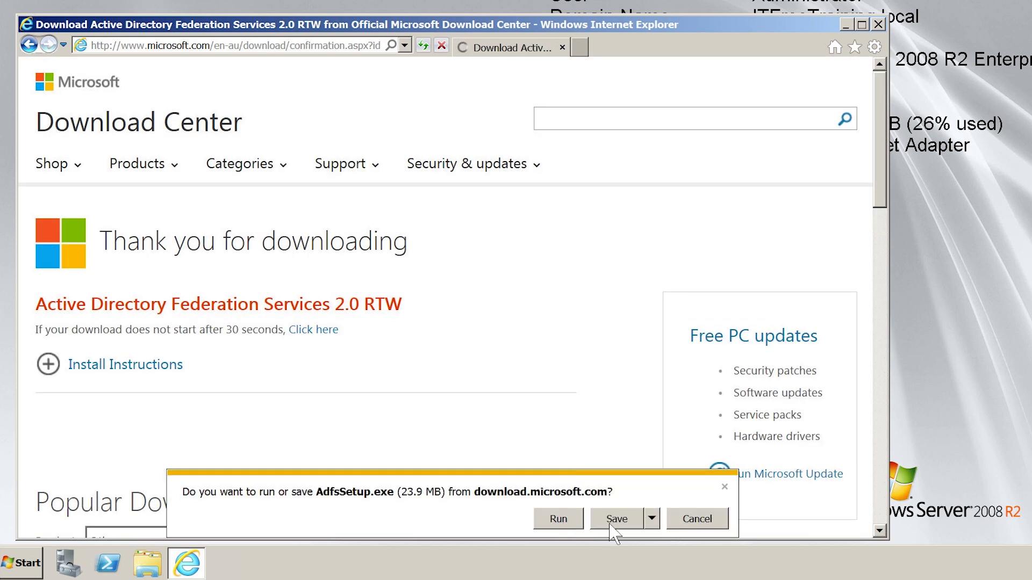
{"action": "left_click", "coordinate": [657, 522]}
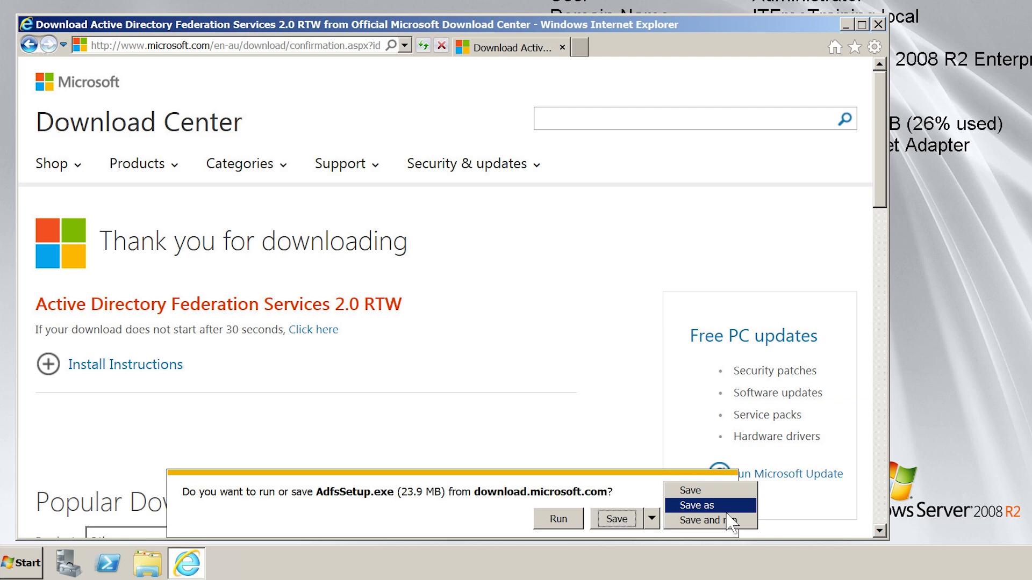
{"action": "left_click", "coordinate": [725, 510]}
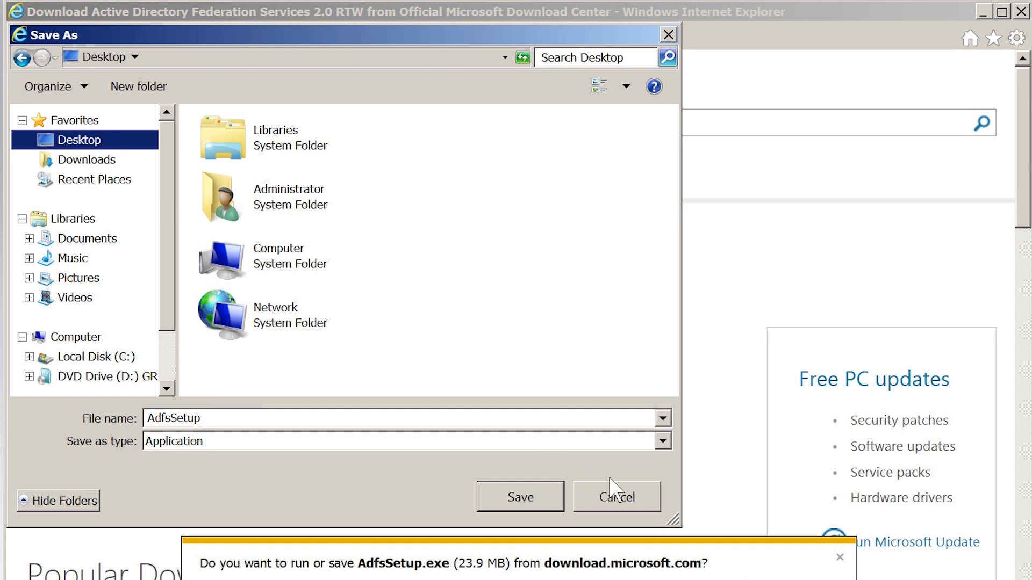
{"action": "key", "text": "Return"}
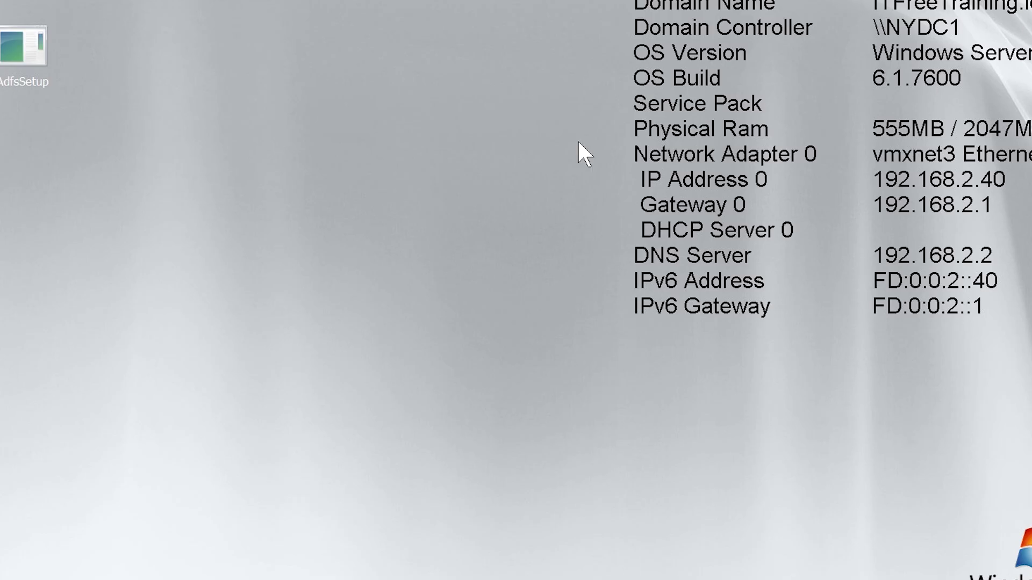
- Run AdfsSetup.exe, accept the licence terms and reach the Server Role page
{"action": "double_click", "coordinate": [46, 67]}
{"action": "left_click", "coordinate": [452, 295]}
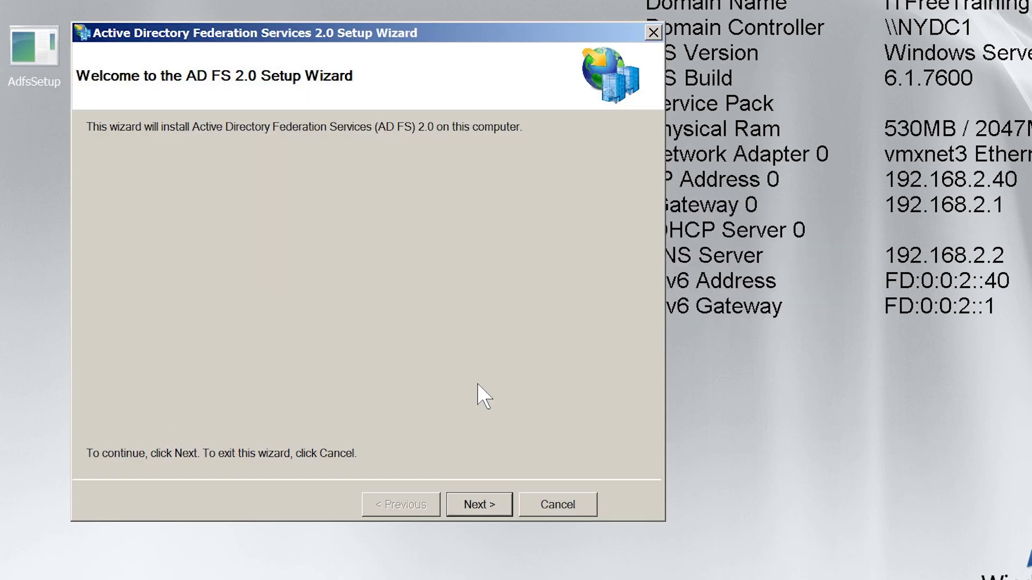
{"action": "left_click", "coordinate": [511, 508]}
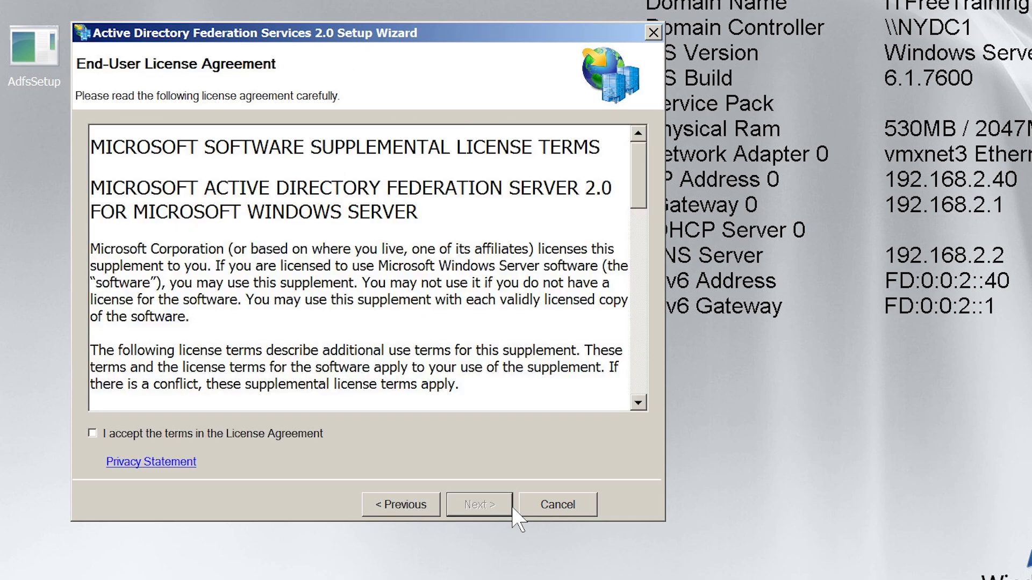
{"action": "left_click", "coordinate": [97, 437]}
{"action": "left_click", "coordinate": [494, 511]}
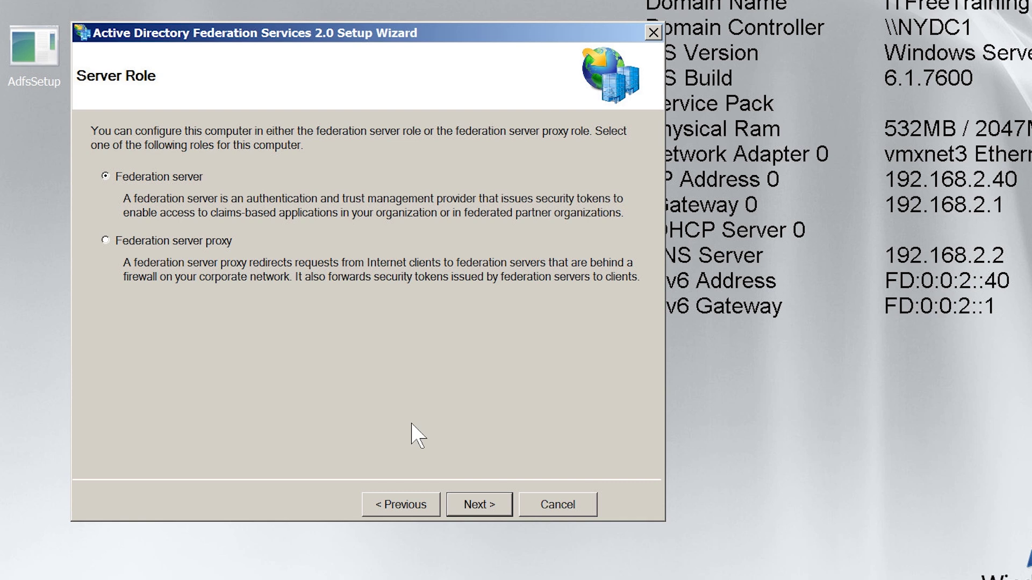
- Install AD FS 2.0 as a Federation server with prerequisites, disabling automatic snap-in launch
{"action": "left_click", "coordinate": [491, 505]}
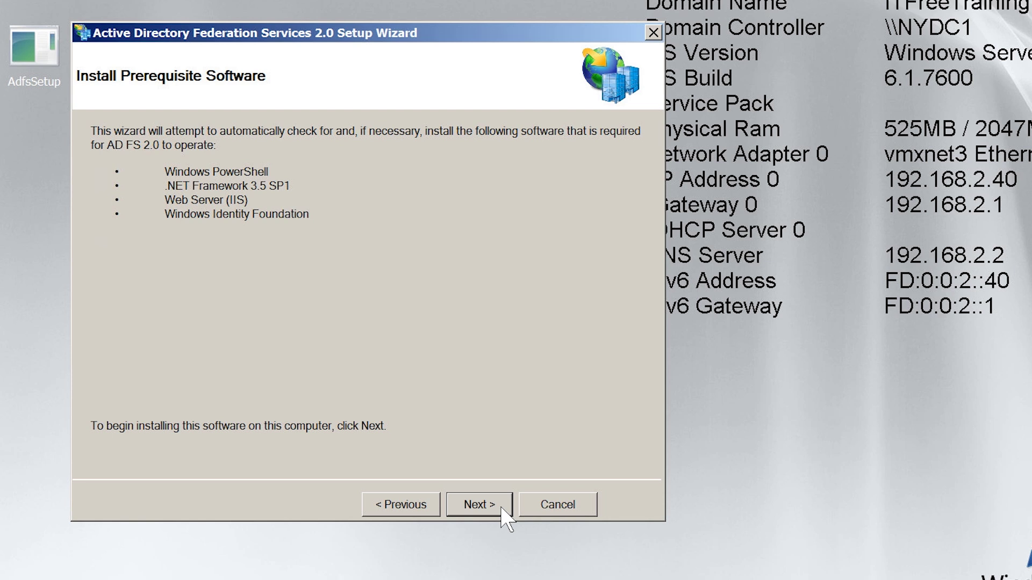
{"action": "left_click", "coordinate": [501, 509]}
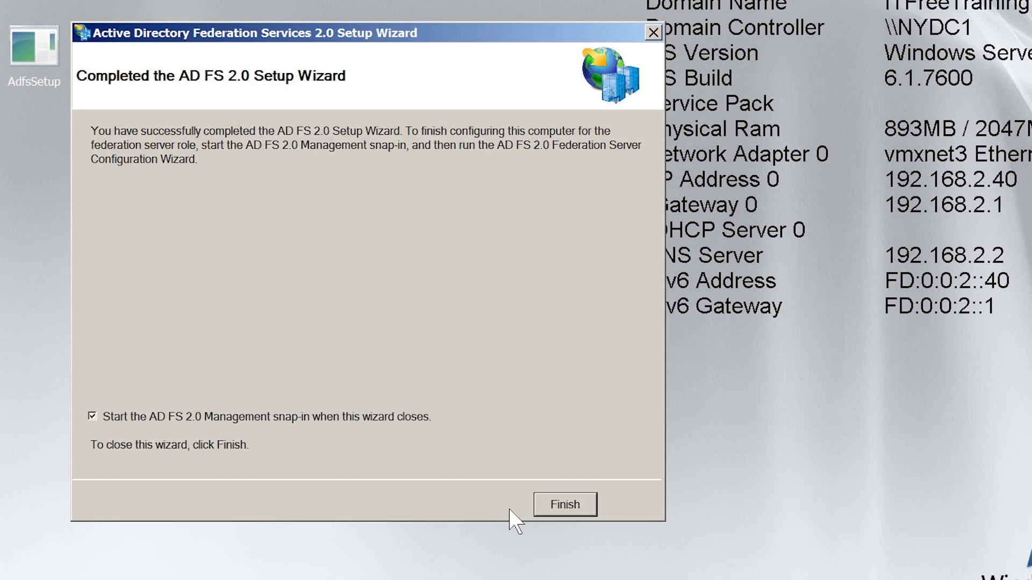
{"action": "left_click", "coordinate": [102, 422]}
- Close setup, launch AD FS 2.0 Management and start the Federation Server Configuration Wizard
{"action": "left_click", "coordinate": [590, 511]}
{"action": "left_click", "coordinate": [26, 579]}
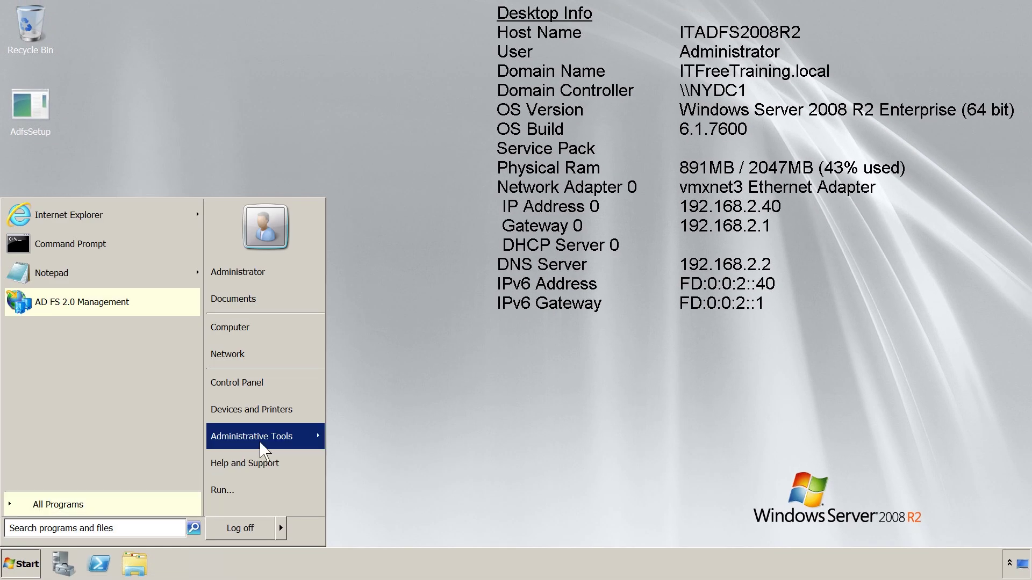
{"action": "mouse_move", "coordinate": [265, 451]}
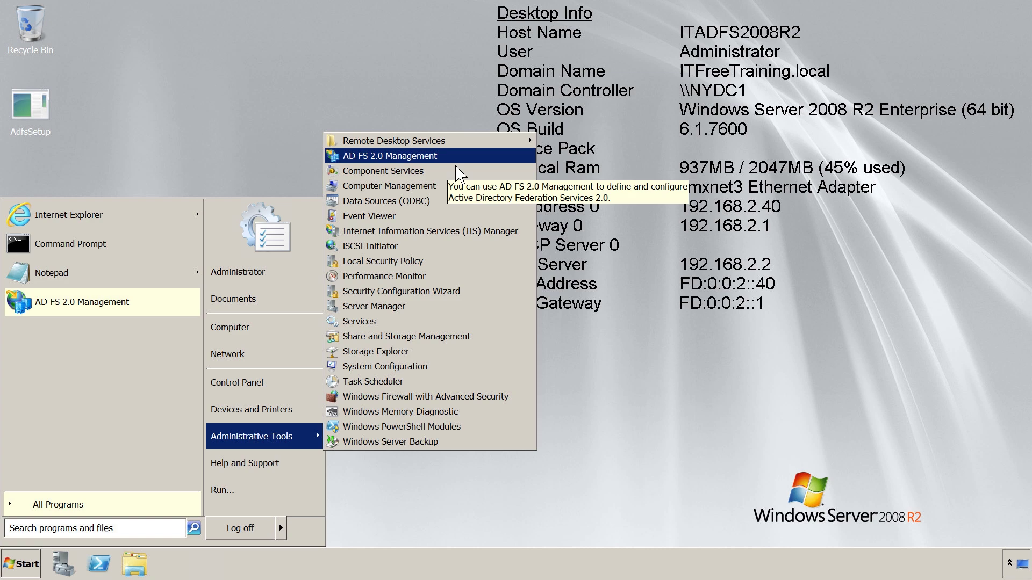
{"action": "left_click", "coordinate": [456, 159]}
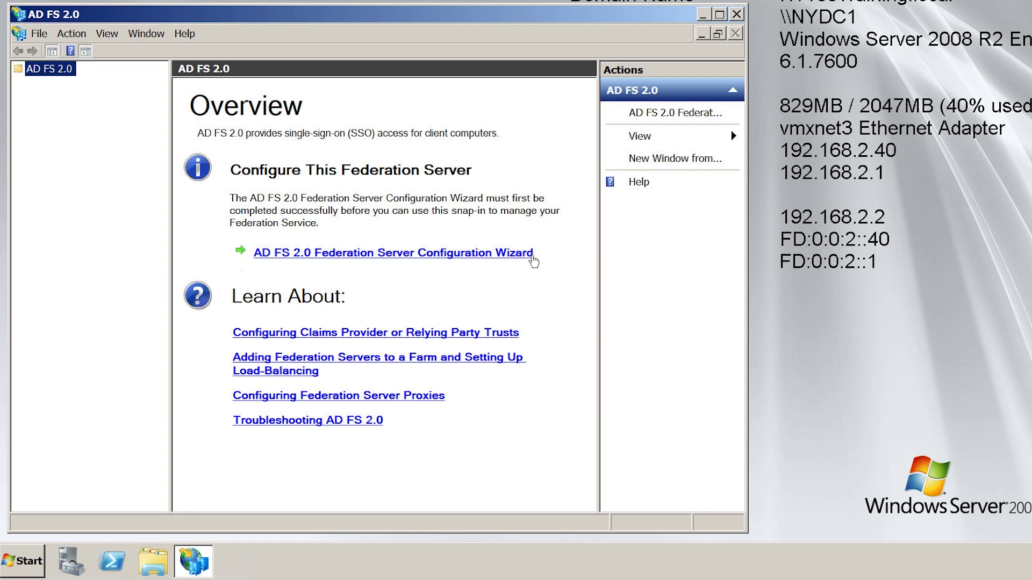
{"action": "left_click", "coordinate": [532, 257]}
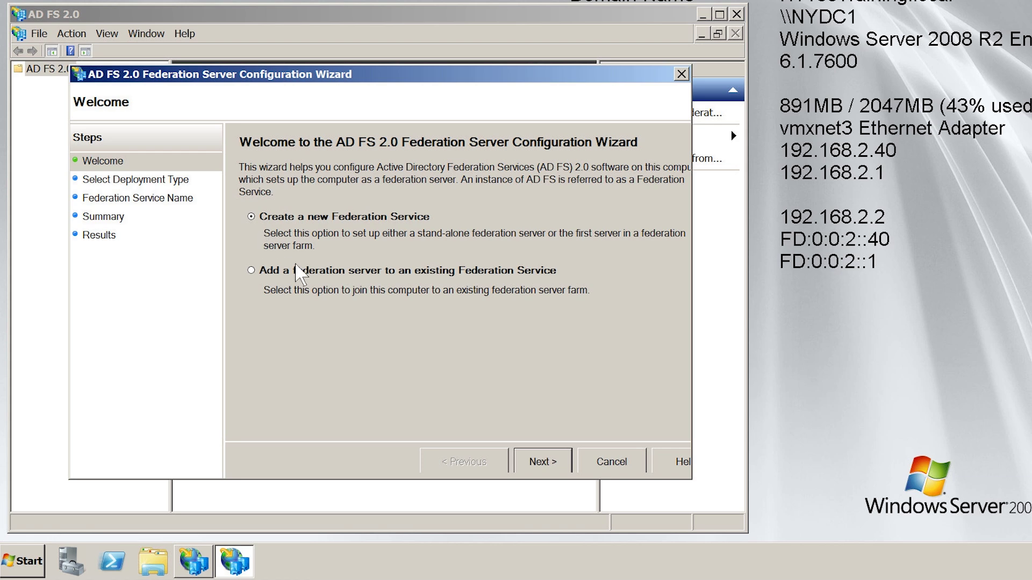
- Create a new federation server farm named ITADFS2008R2.ITFreeTraining.local using the port 443 certificate
{"action": "key", "text": "Return"}
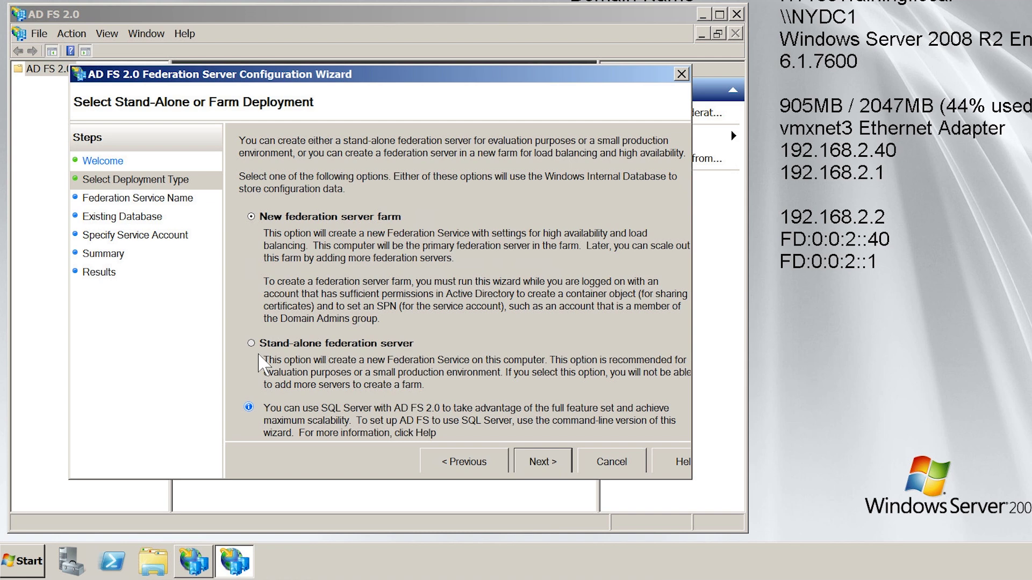
{"action": "left_click", "coordinate": [563, 461]}
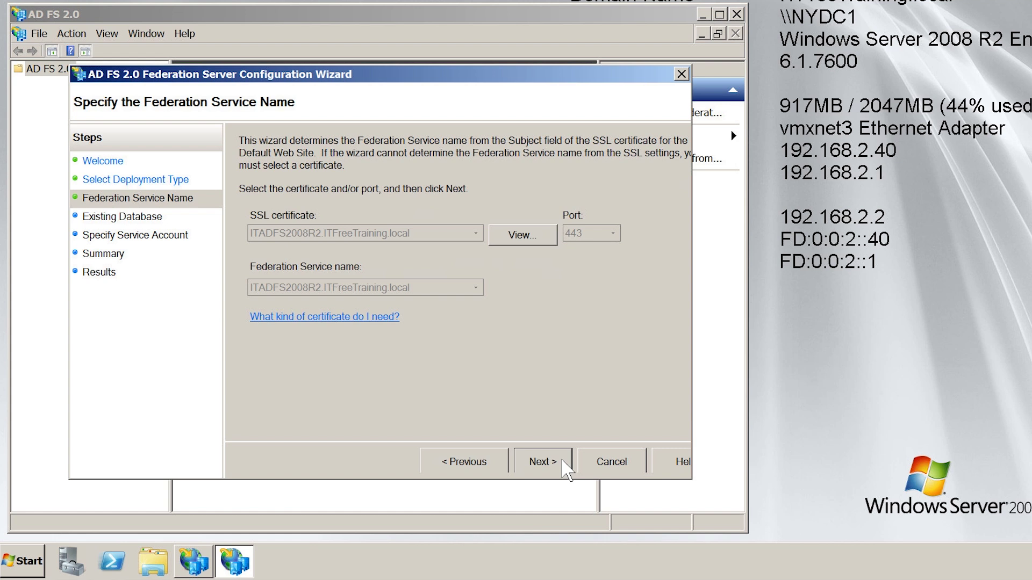
{"action": "left_click", "coordinate": [563, 461]}
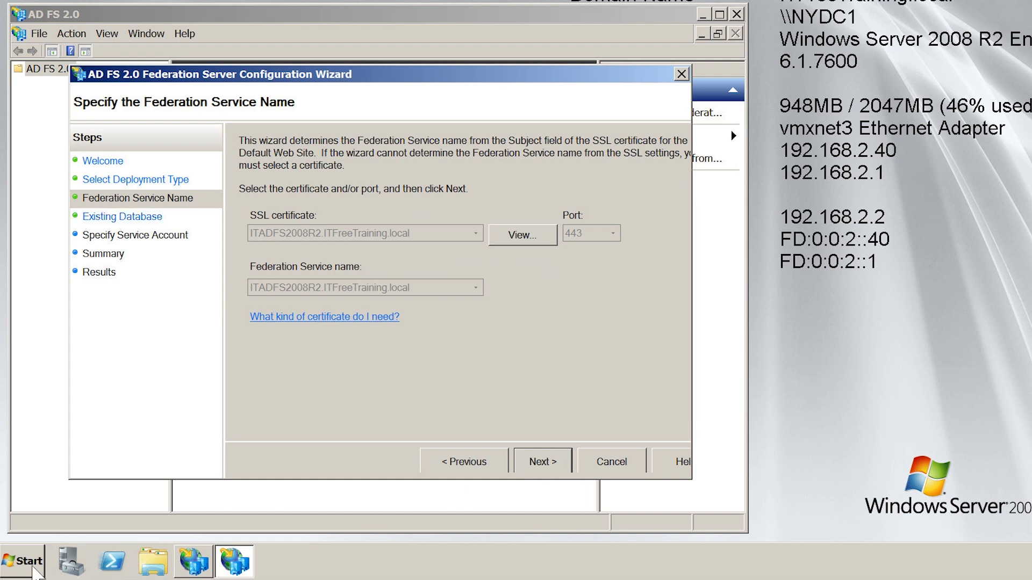
{"action": "left_click", "coordinate": [22, 561]}
- Launch mmc and add the Certificates snap-in for the local computer account
{"action": "type", "text": "mmc"}
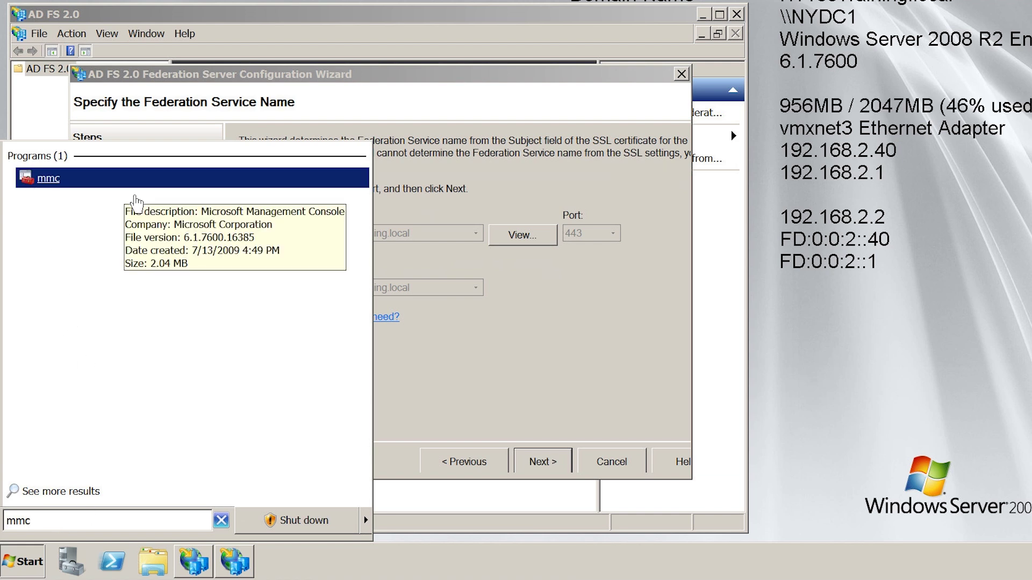
{"action": "left_click", "coordinate": [135, 197]}
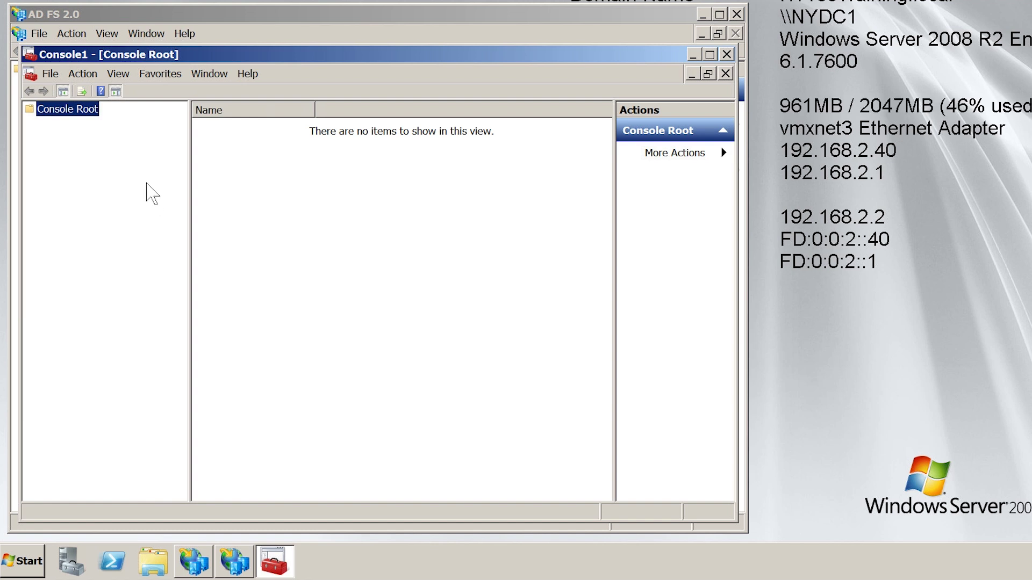
{"action": "left_click", "coordinate": [51, 73]}
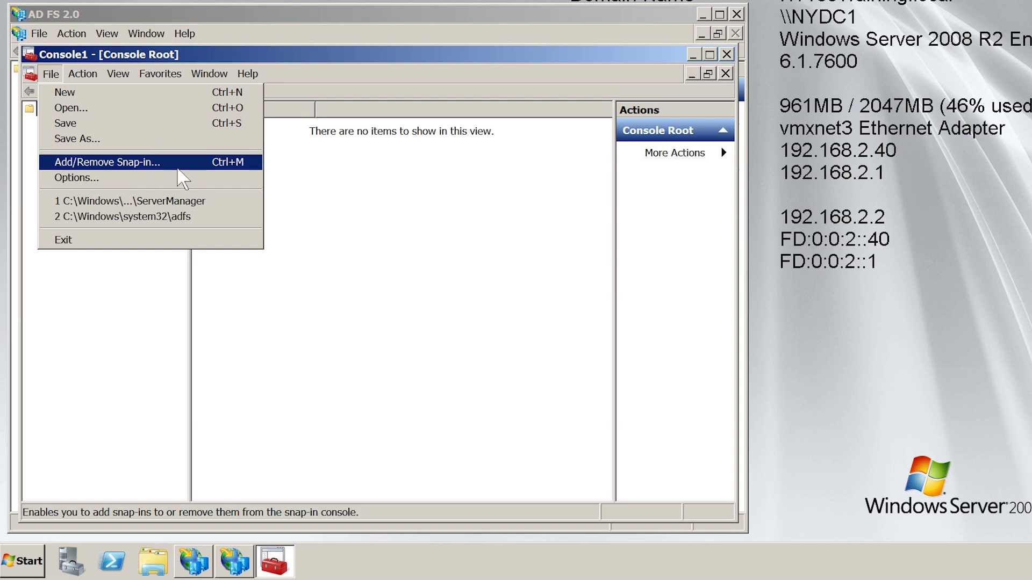
{"action": "left_click", "coordinate": [198, 169]}
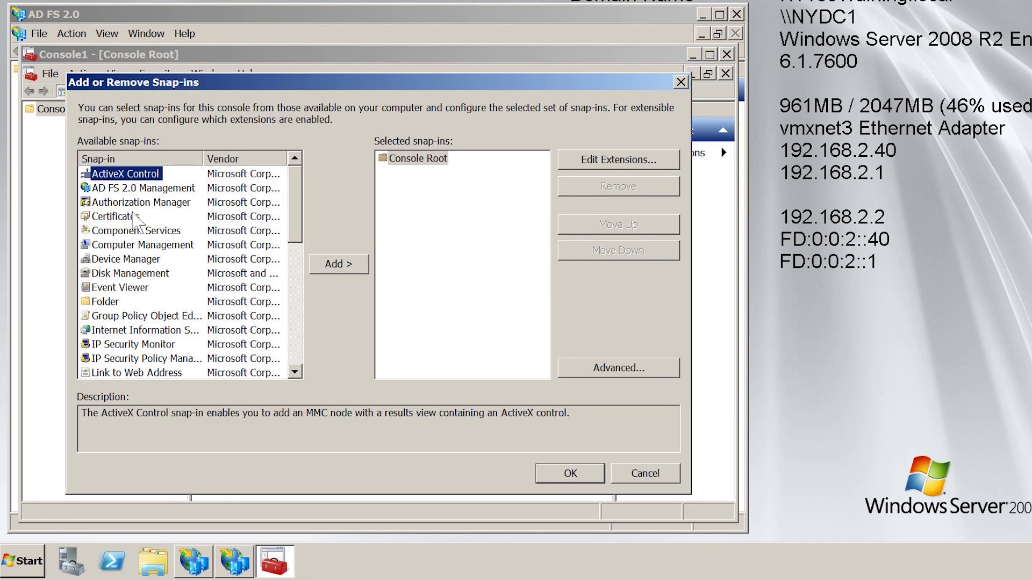
{"action": "left_click", "coordinate": [100, 217]}
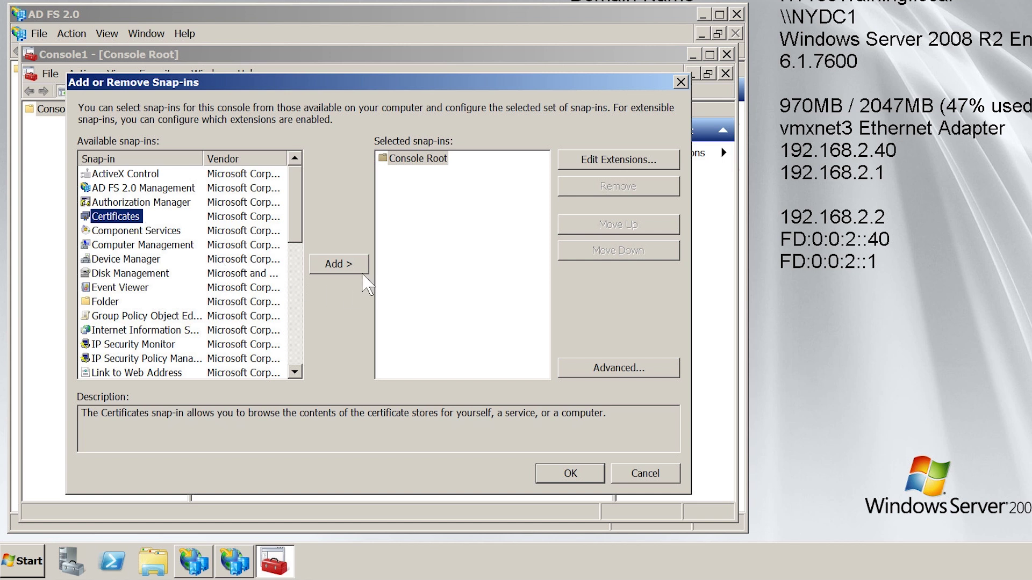
{"action": "left_click", "coordinate": [364, 272]}
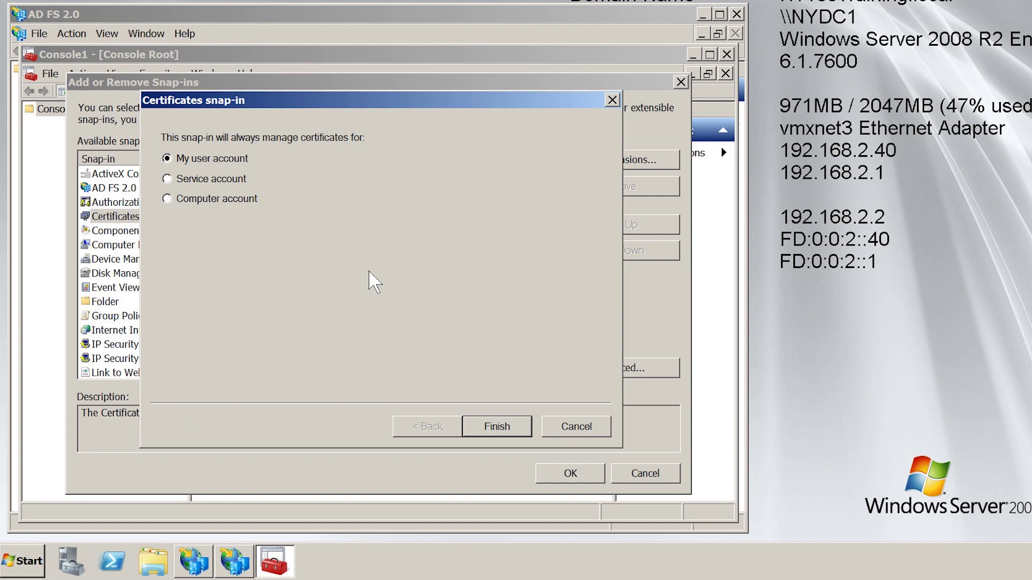
{"action": "left_click", "coordinate": [185, 200]}
{"action": "left_click", "coordinate": [531, 429]}
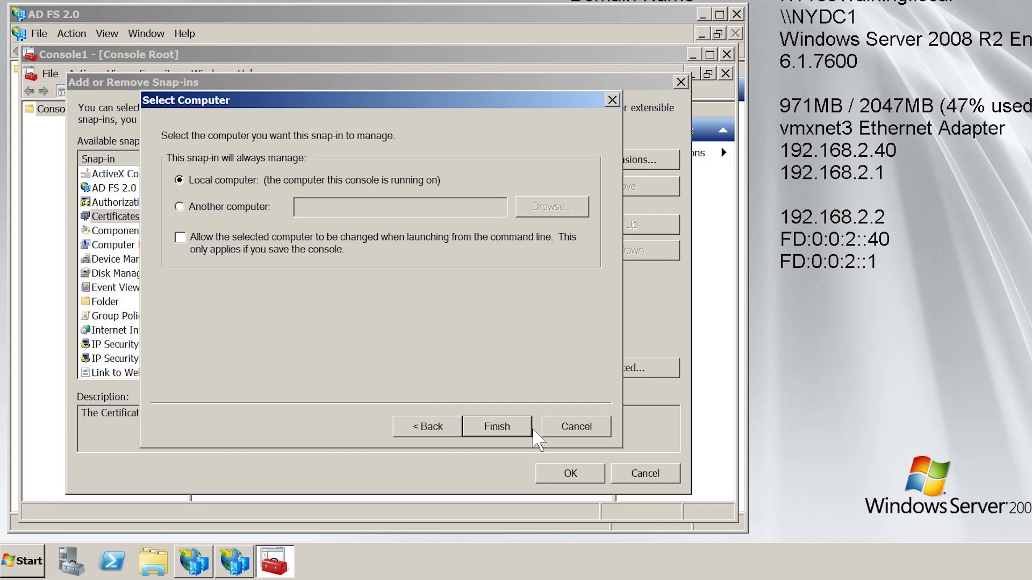
{"action": "left_click", "coordinate": [531, 429]}
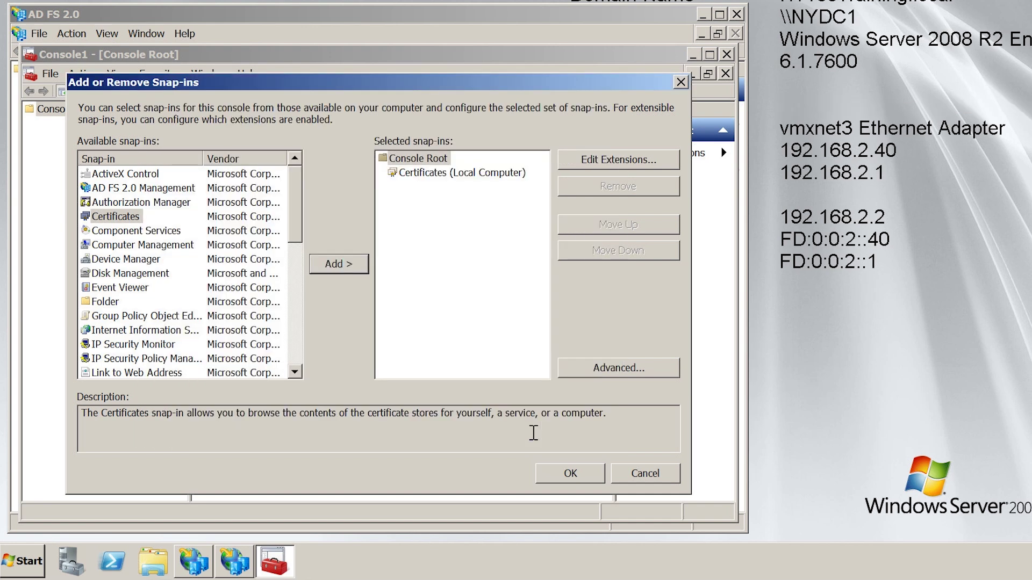
{"action": "left_click", "coordinate": [595, 483]}
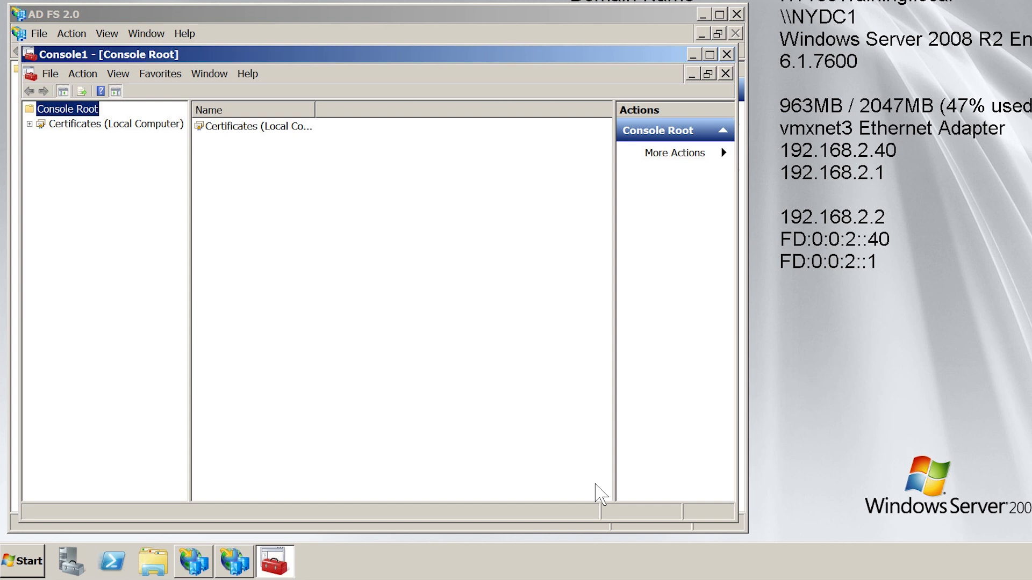
- Group local computer certificates by intended purpose and open the Server Authentication folder
{"action": "left_click", "coordinate": [54, 128]}
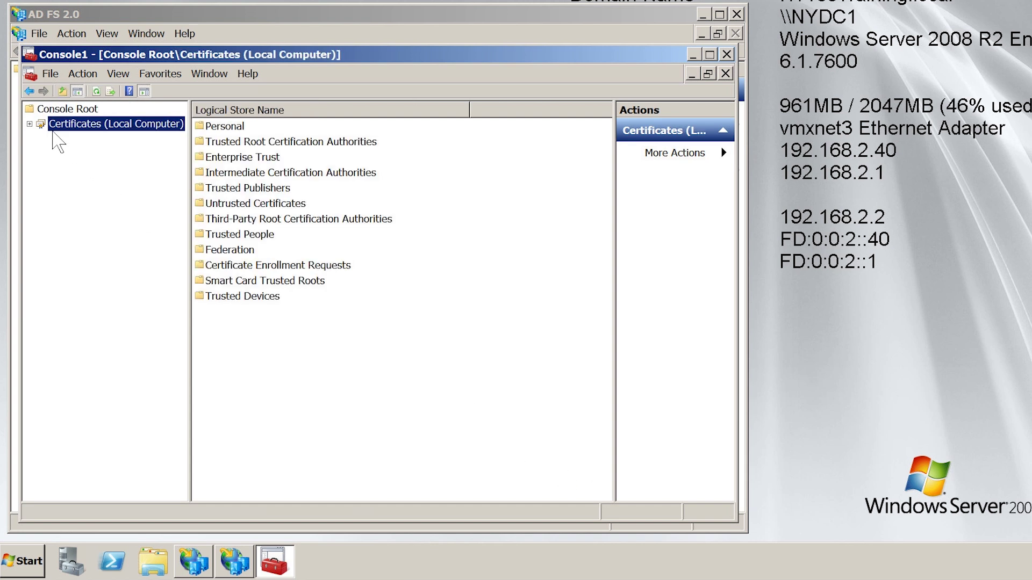
{"action": "left_click", "coordinate": [118, 75]}
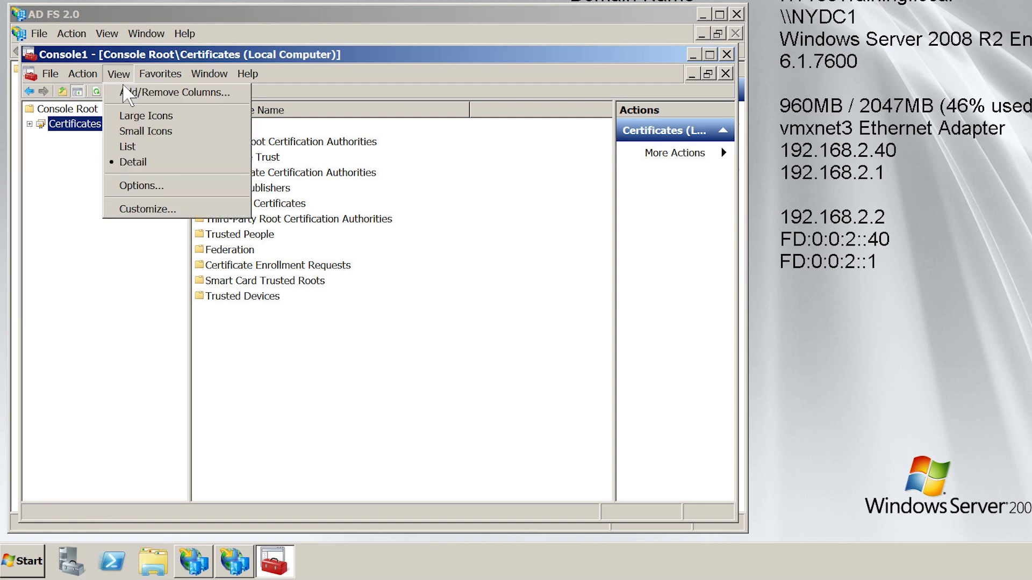
{"action": "left_click", "coordinate": [123, 192]}
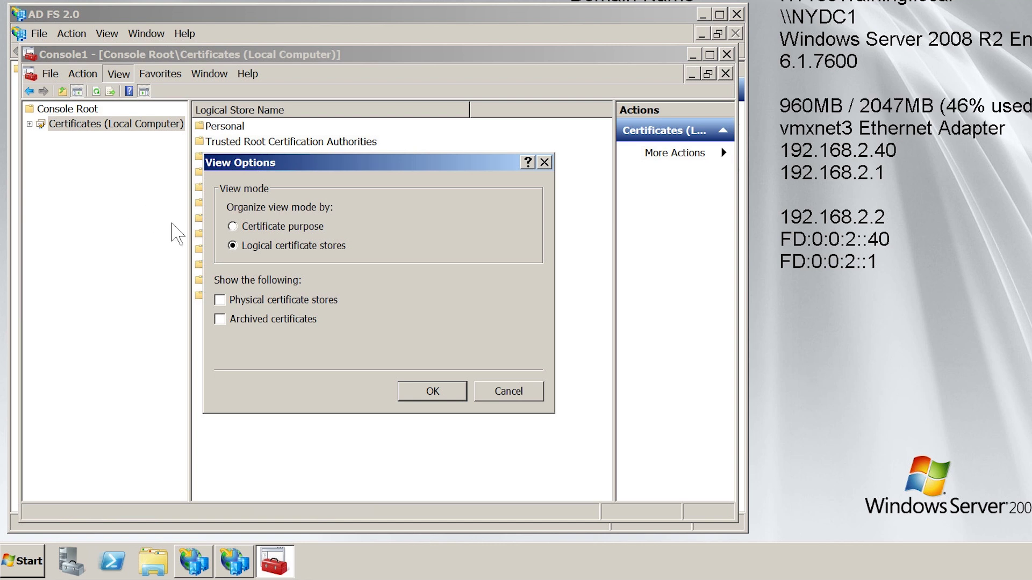
{"action": "left_click", "coordinate": [234, 228]}
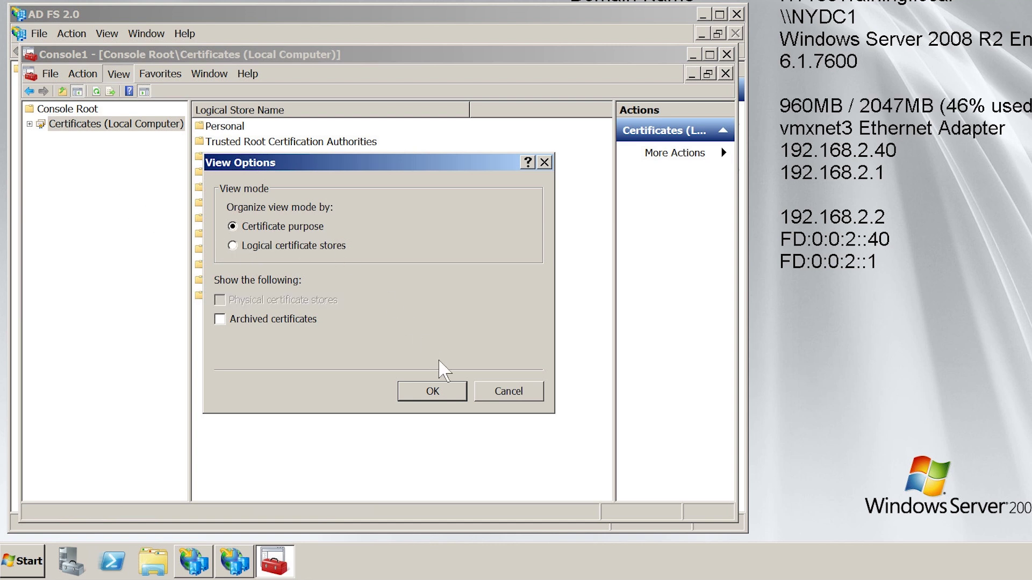
{"action": "left_click", "coordinate": [466, 399]}
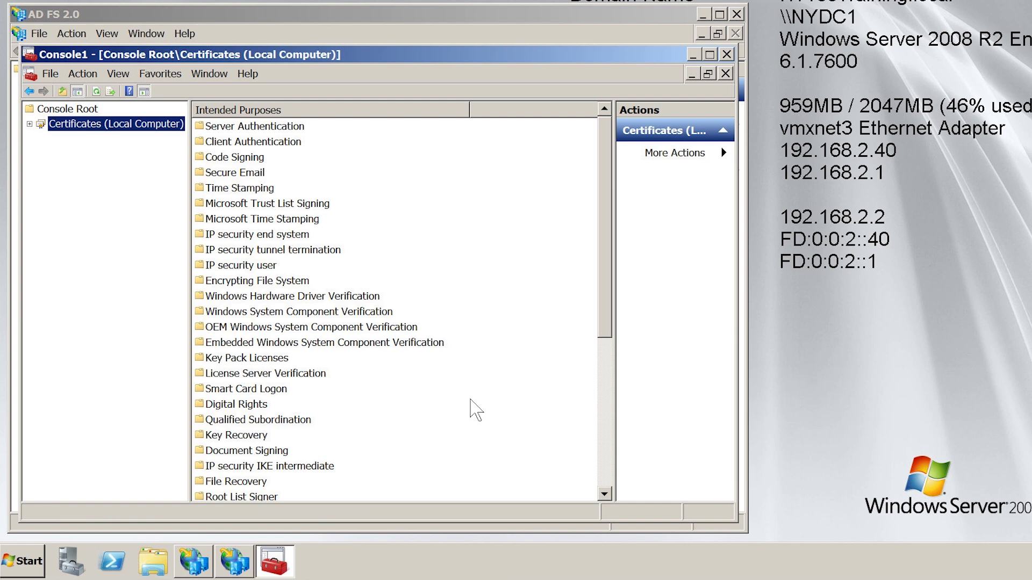
{"action": "left_click", "coordinate": [207, 129]}
{"action": "key", "text": "Return"}
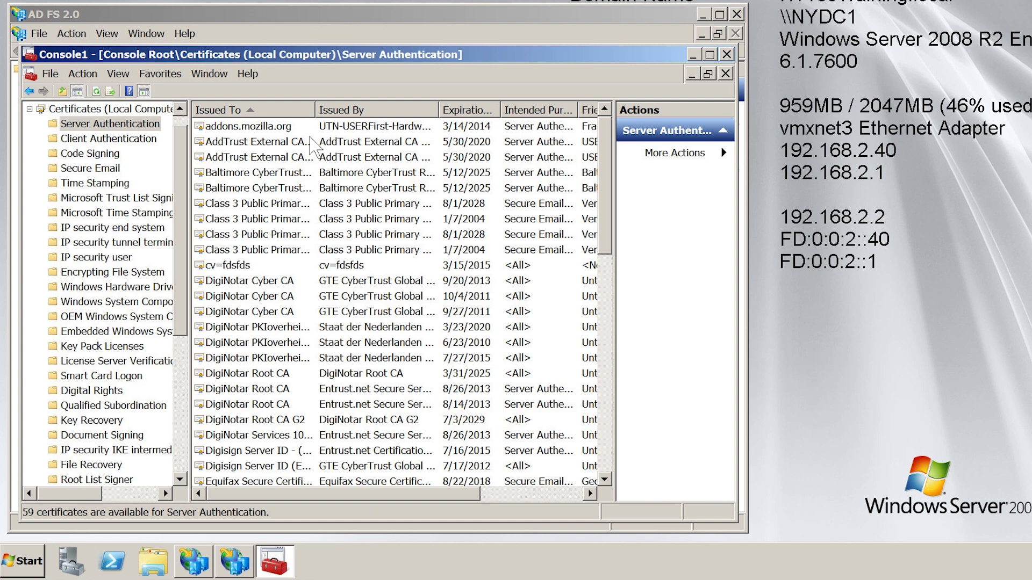
- Request and enroll a new ADFS SSL Certificate 2008 R2 under Server Authentication
{"action": "right_click", "coordinate": [148, 125]}
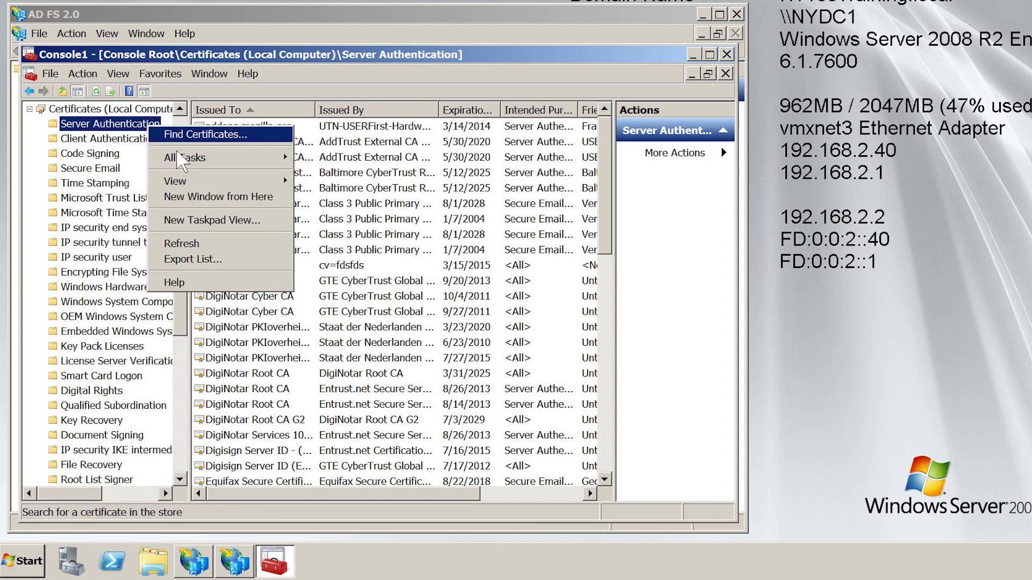
{"action": "mouse_move", "coordinate": [189, 158]}
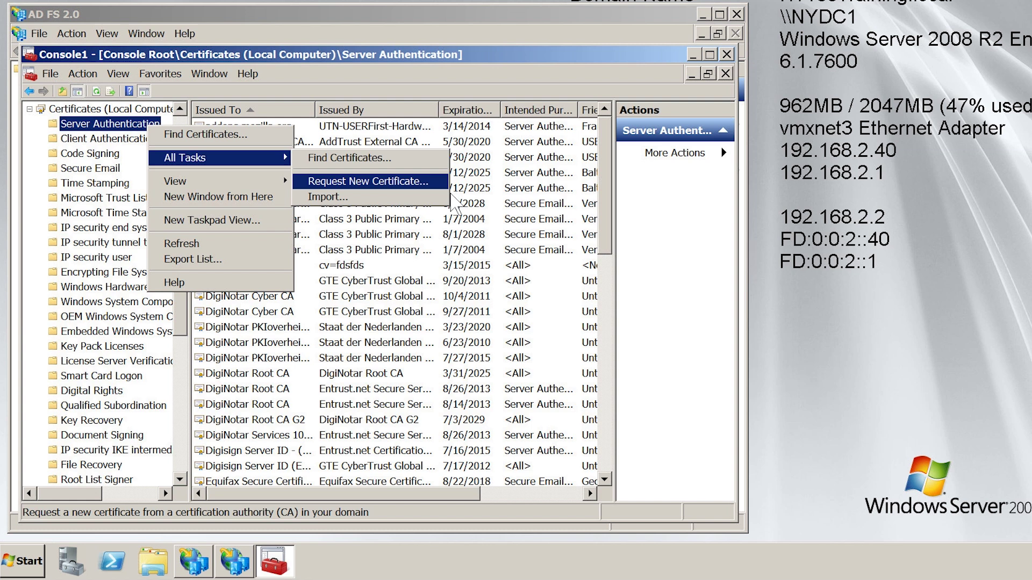
{"action": "left_click", "coordinate": [448, 186]}
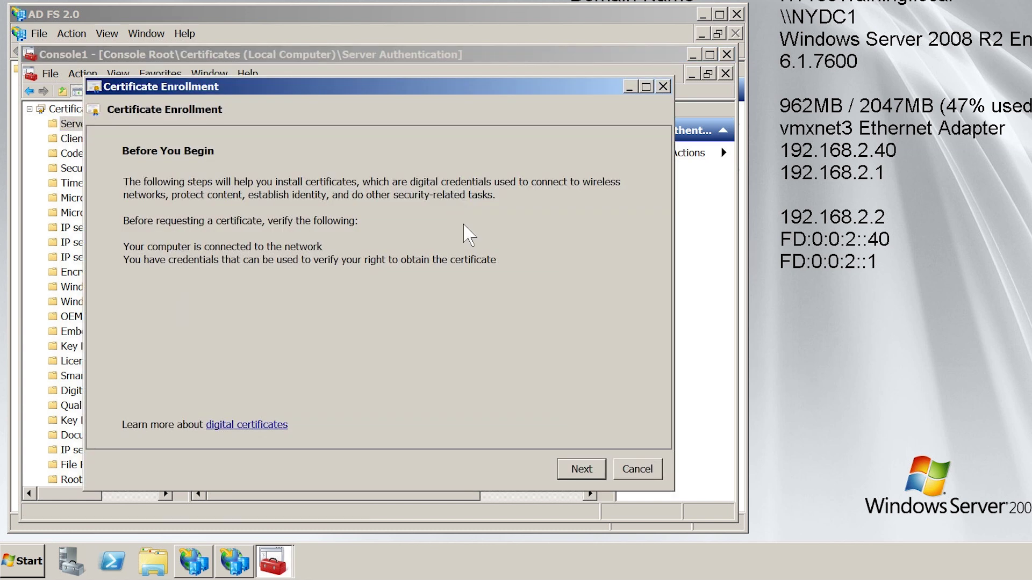
{"action": "key", "text": "Return"}
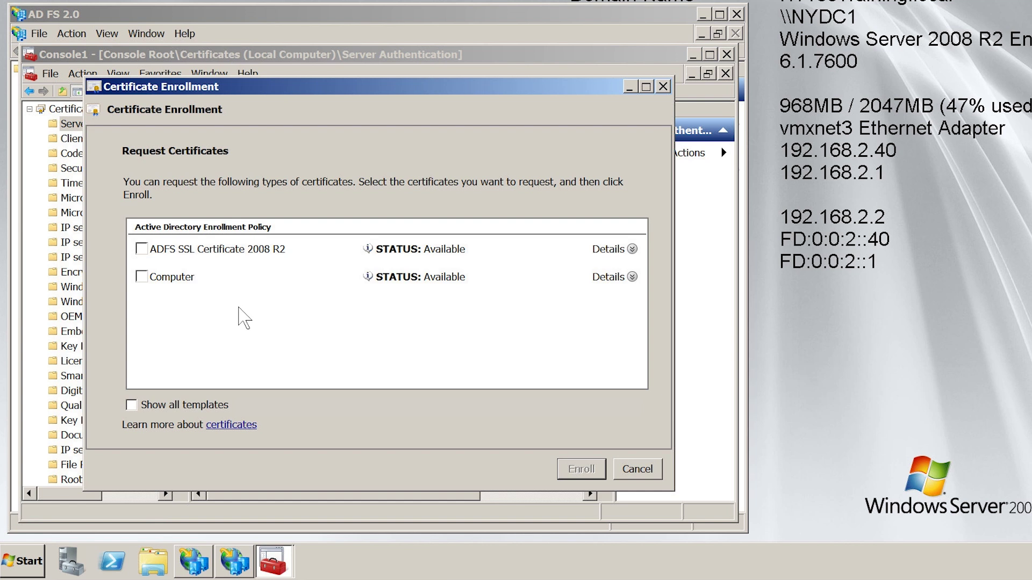
{"action": "left_click", "coordinate": [149, 255]}
{"action": "left_click", "coordinate": [603, 474]}
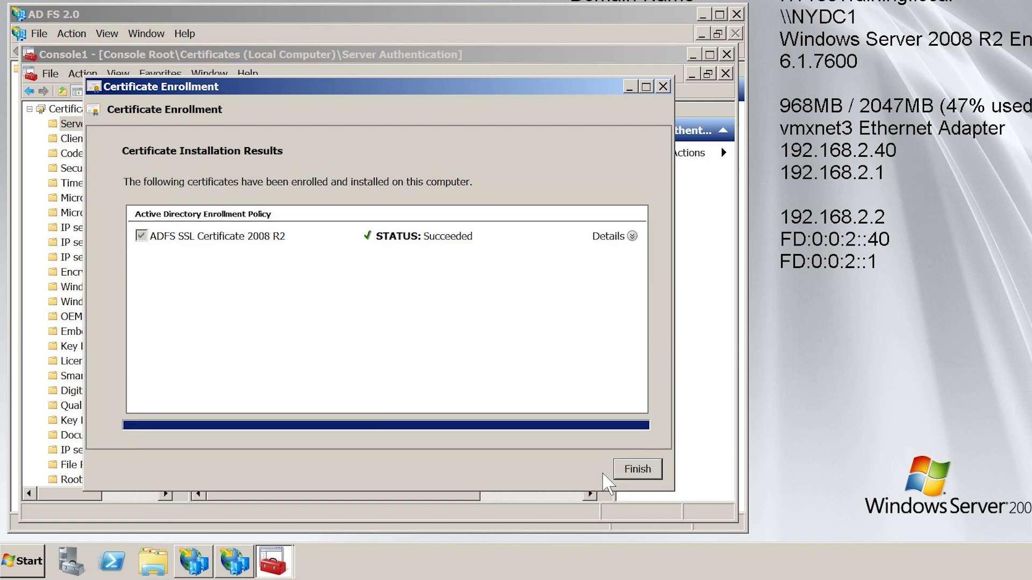
{"action": "left_click", "coordinate": [659, 473]}
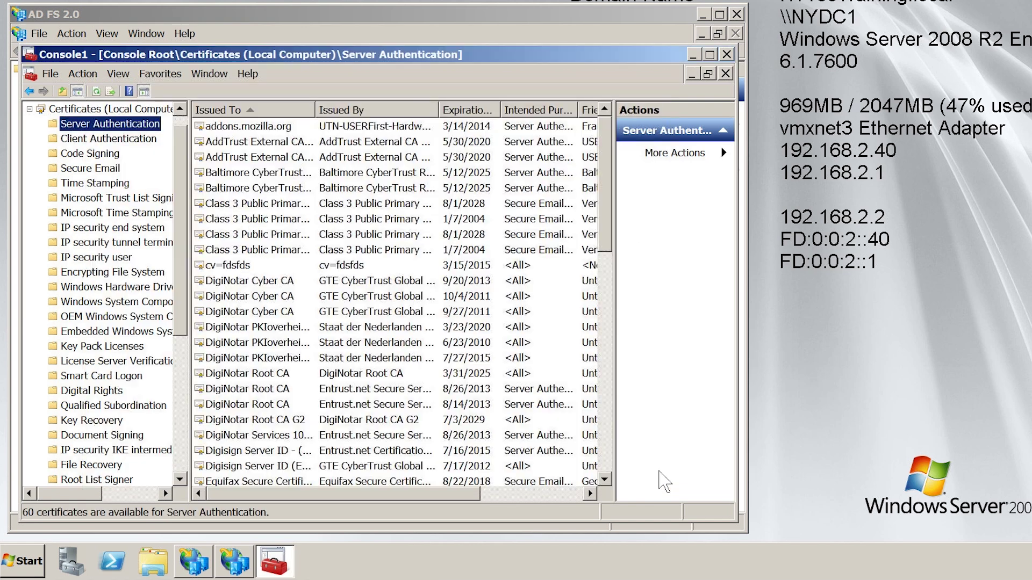
- Close the console without saving and accept the certificate-based federation service name
{"action": "left_click", "coordinate": [727, 54]}
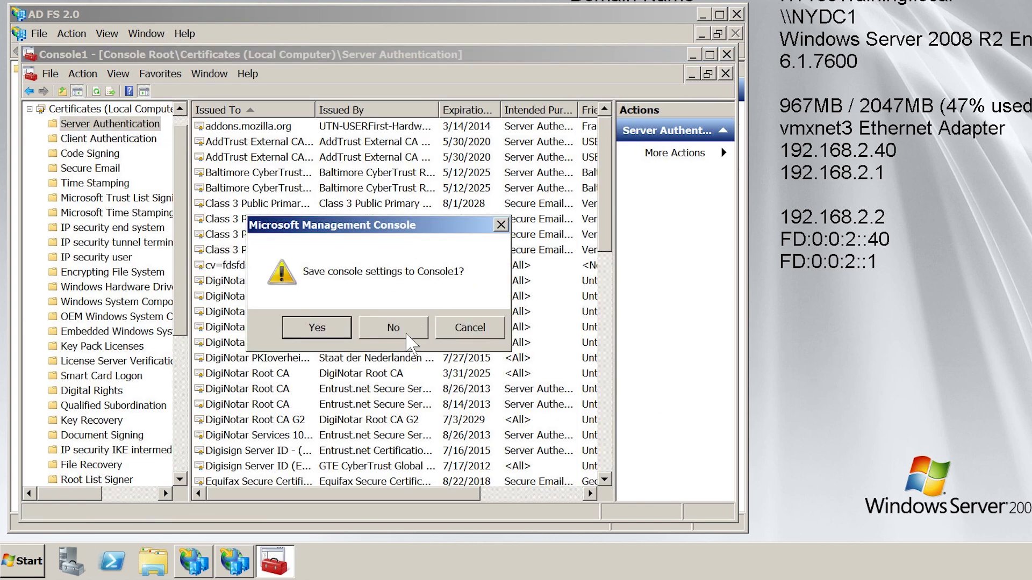
{"action": "left_click", "coordinate": [406, 333]}
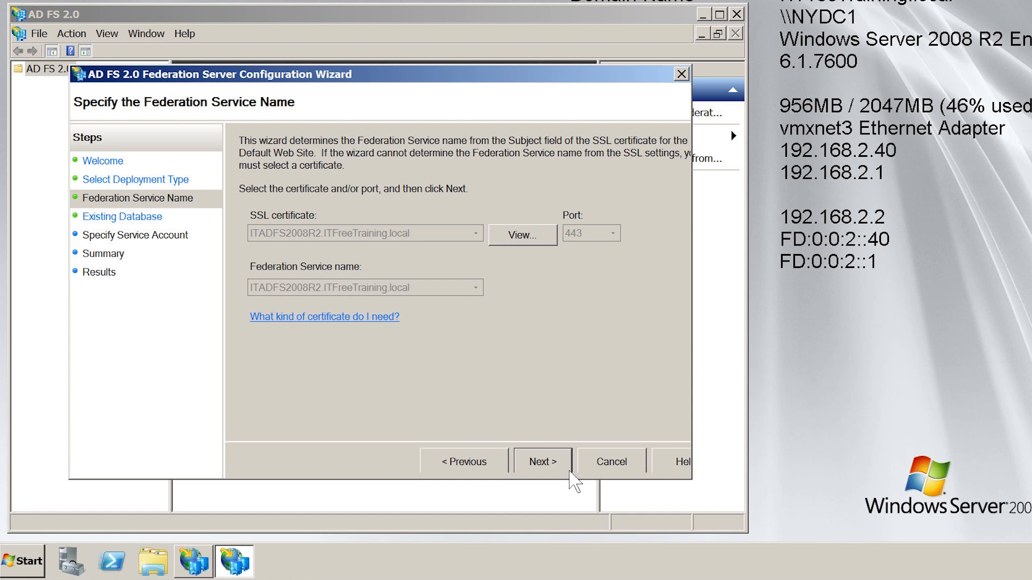
{"action": "left_click", "coordinate": [568, 471]}
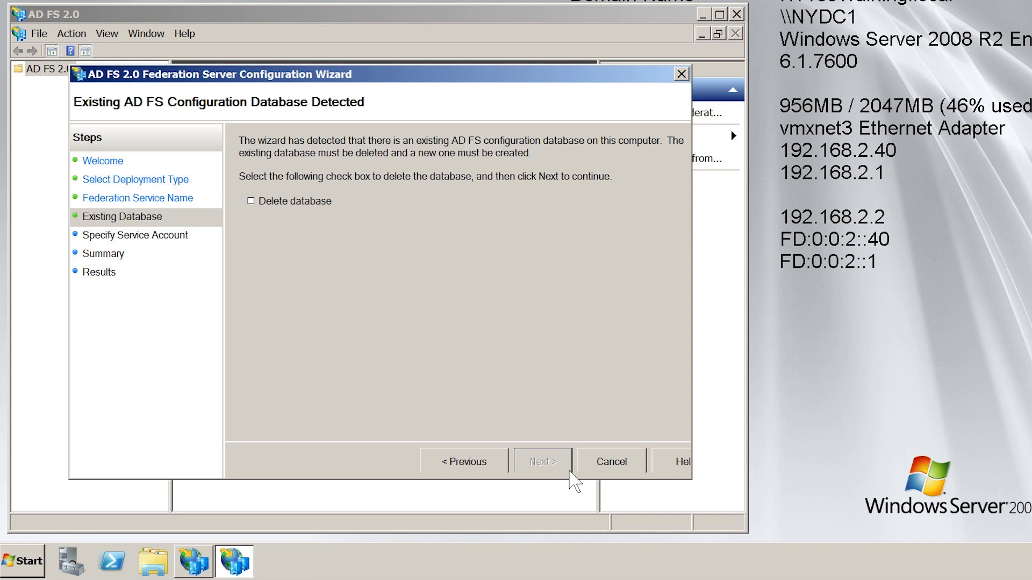
- Mark the existing configuration database for deletion and select the 'adfs service' account as the service account
{"action": "left_click", "coordinate": [259, 205]}
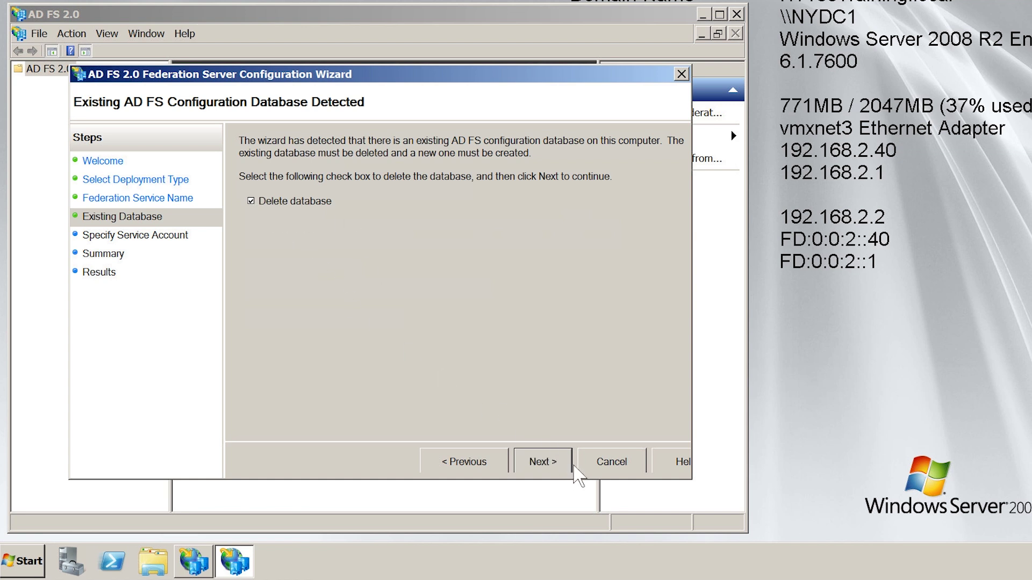
{"action": "left_click", "coordinate": [571, 466]}
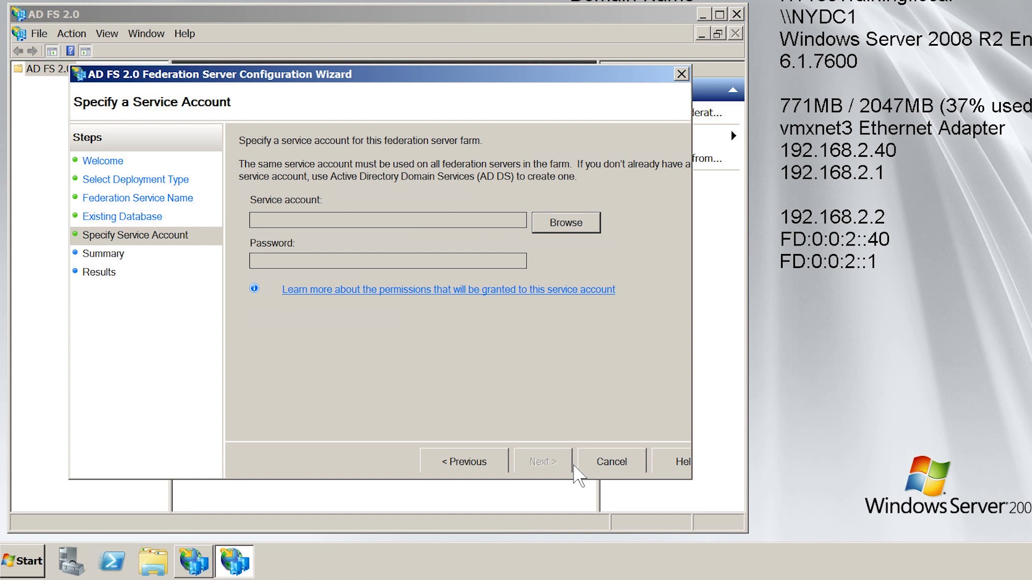
{"action": "left_click", "coordinate": [591, 225]}
{"action": "type", "text": "adfs service"}
{"action": "key", "text": "Return"}
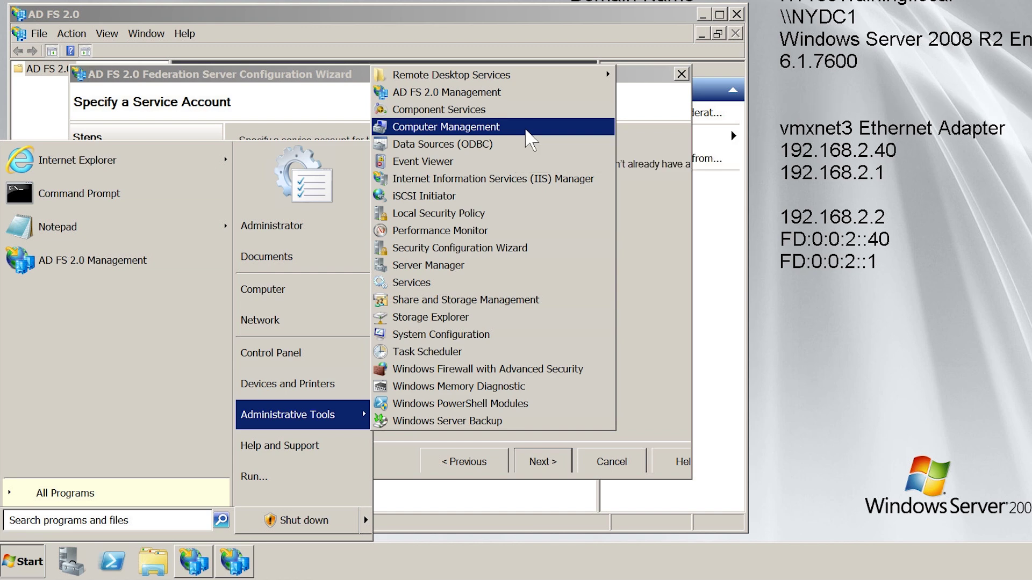
- Add the ADFS service account to the local Administrators group in Computer Management
{"action": "left_click", "coordinate": [527, 129]}
{"action": "left_click", "coordinate": [241, 127]}
{"action": "right_click", "coordinate": [300, 127]}
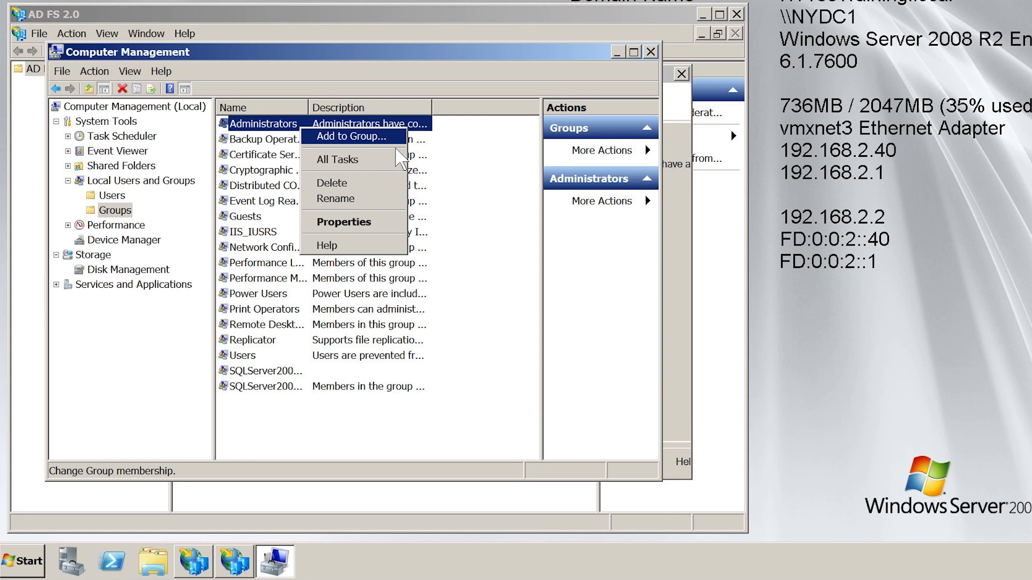
{"action": "key", "text": "Return"}
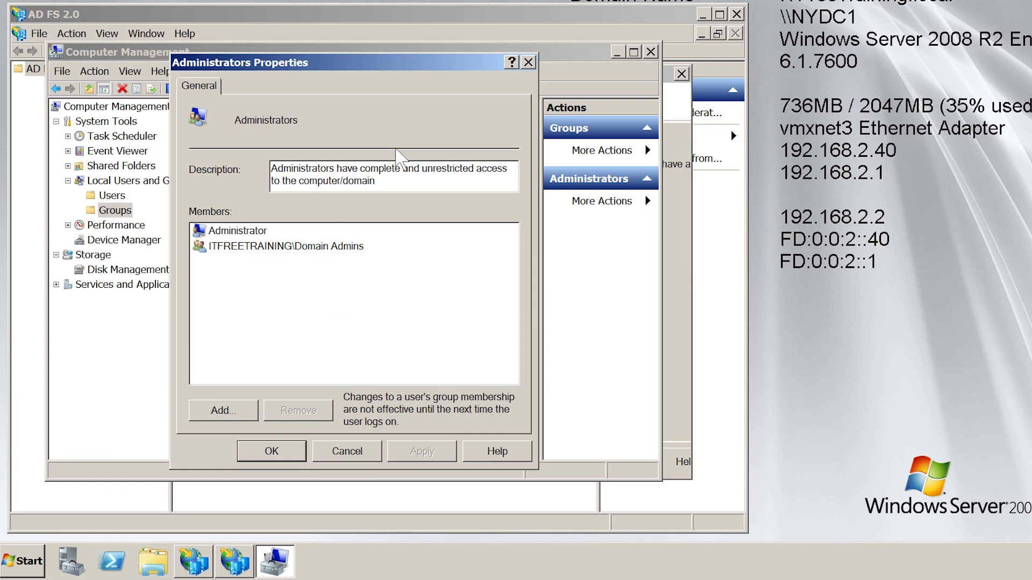
{"action": "left_click", "coordinate": [232, 412]}
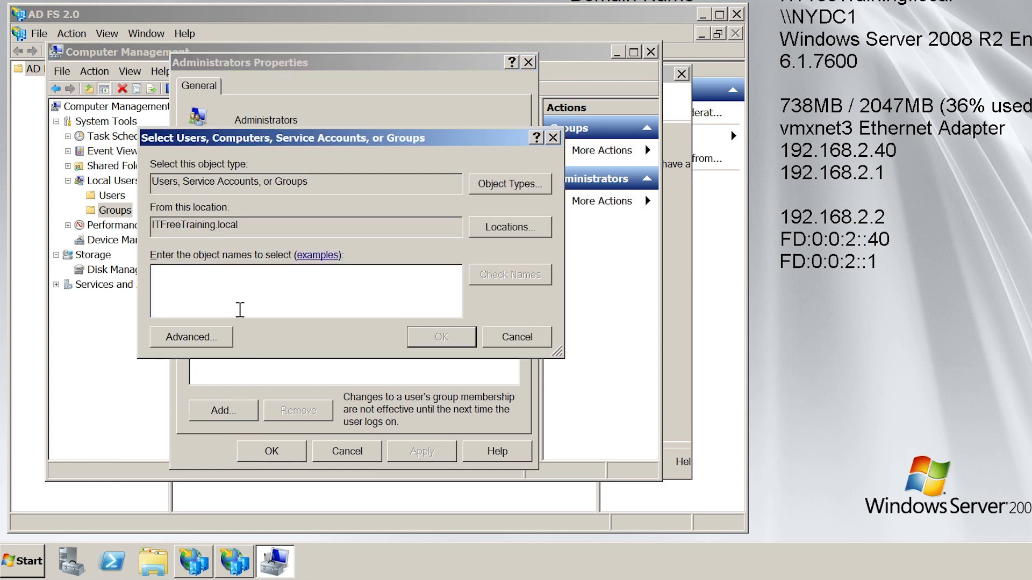
{"action": "type", "text": "ADFS"}
{"action": "key", "text": "Return"}
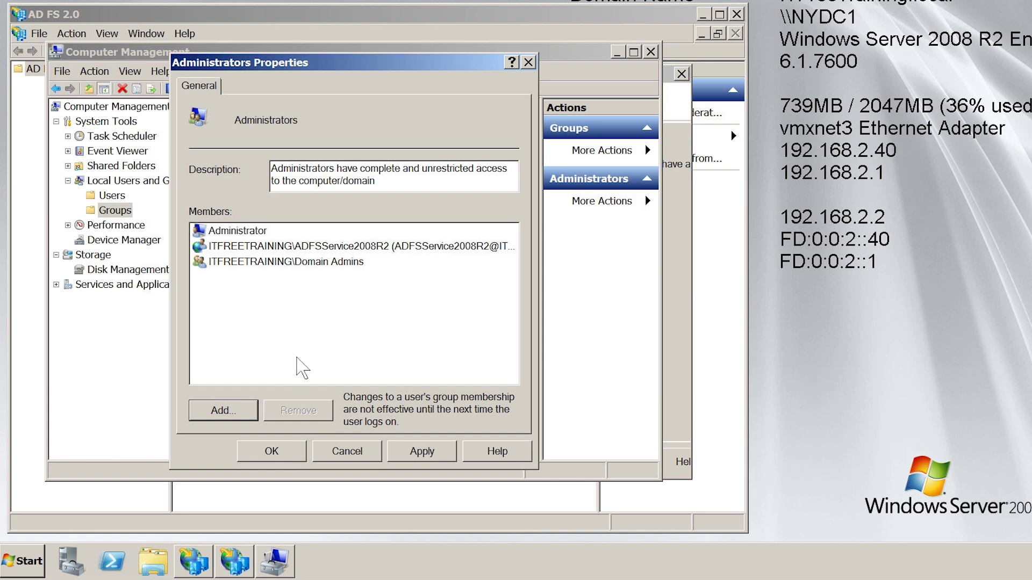
{"action": "left_click", "coordinate": [229, 247]}
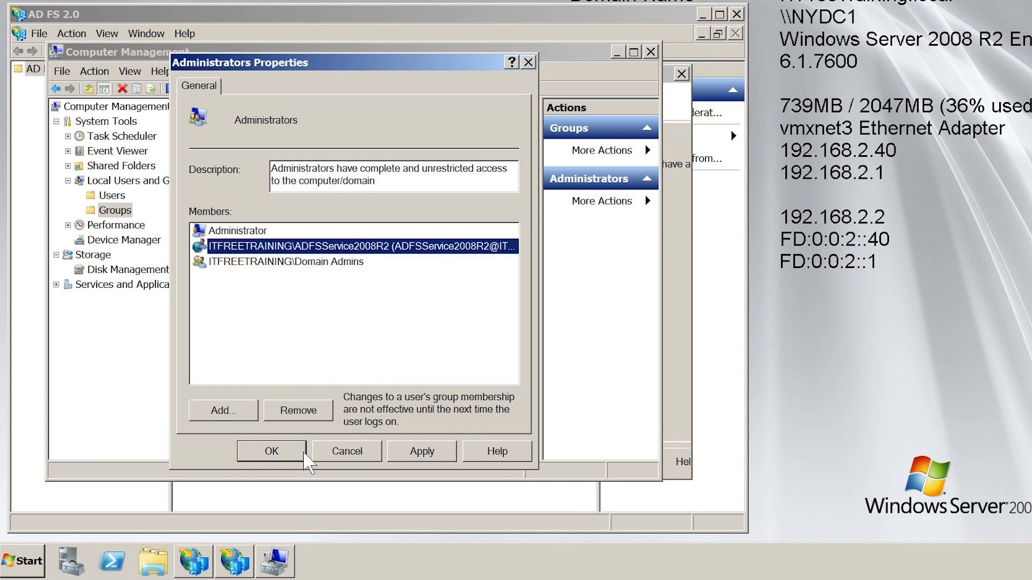
{"action": "left_click", "coordinate": [272, 451]}
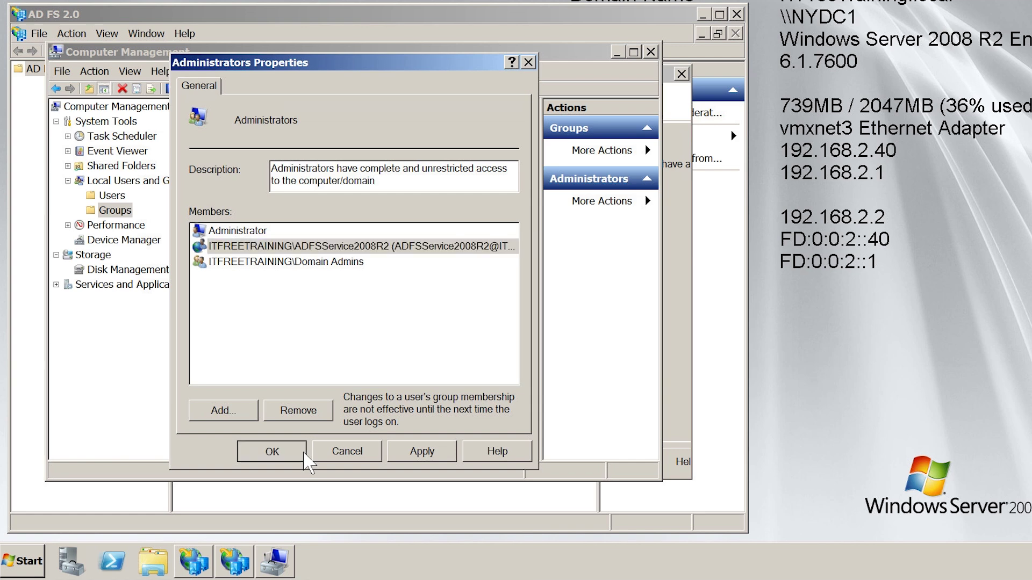
- Enter the service account's password in the wizard and continue to the settings summary
{"action": "left_click", "coordinate": [656, 57]}
{"action": "type", "text": "Pa$$w0rd1"}
{"action": "left_click", "coordinate": [566, 462]}
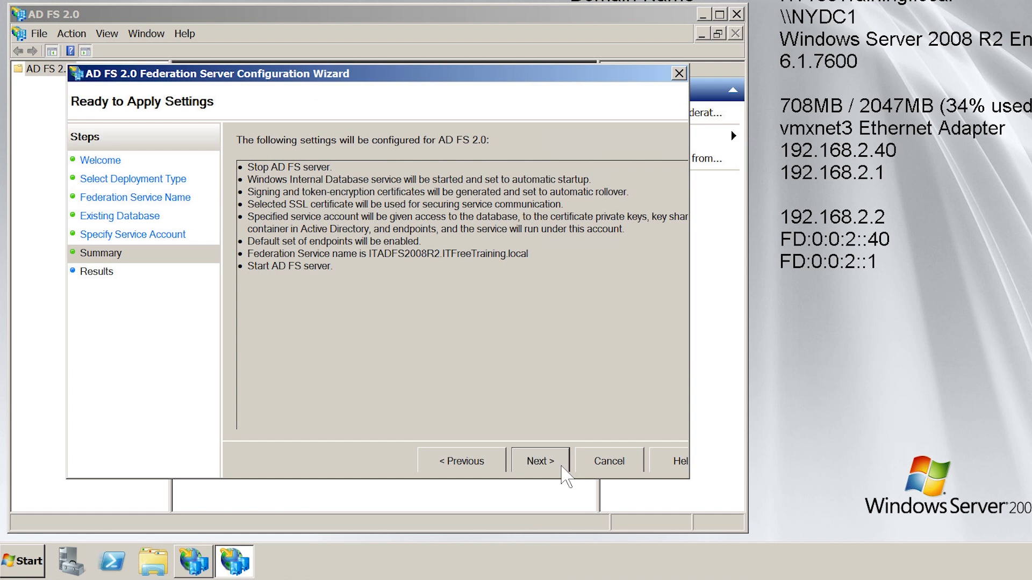
- Apply the federation server configuration, review the SPN-already-in-use error, and close the wizard
{"action": "left_click", "coordinate": [562, 466]}
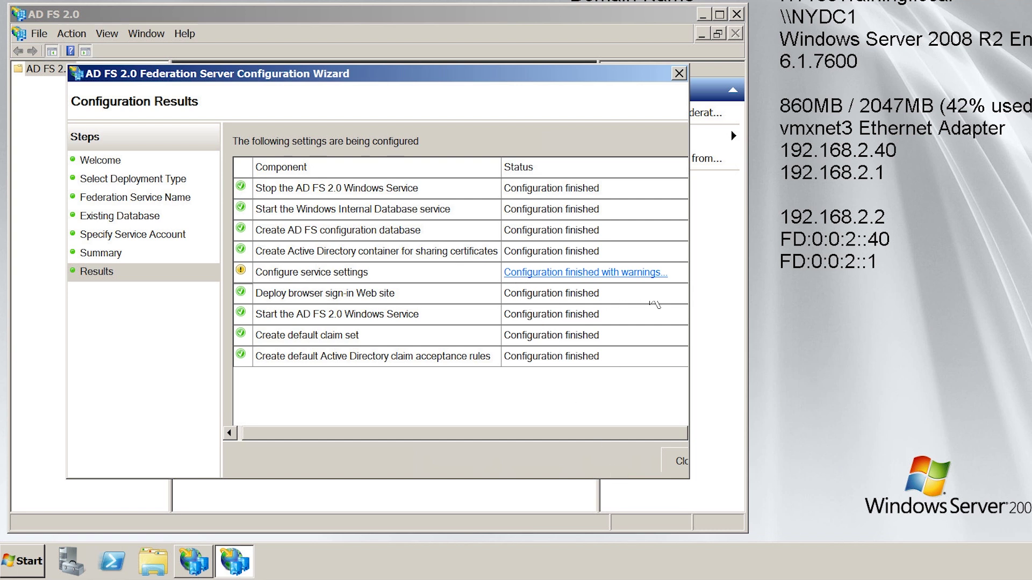
{"action": "left_click", "coordinate": [653, 274]}
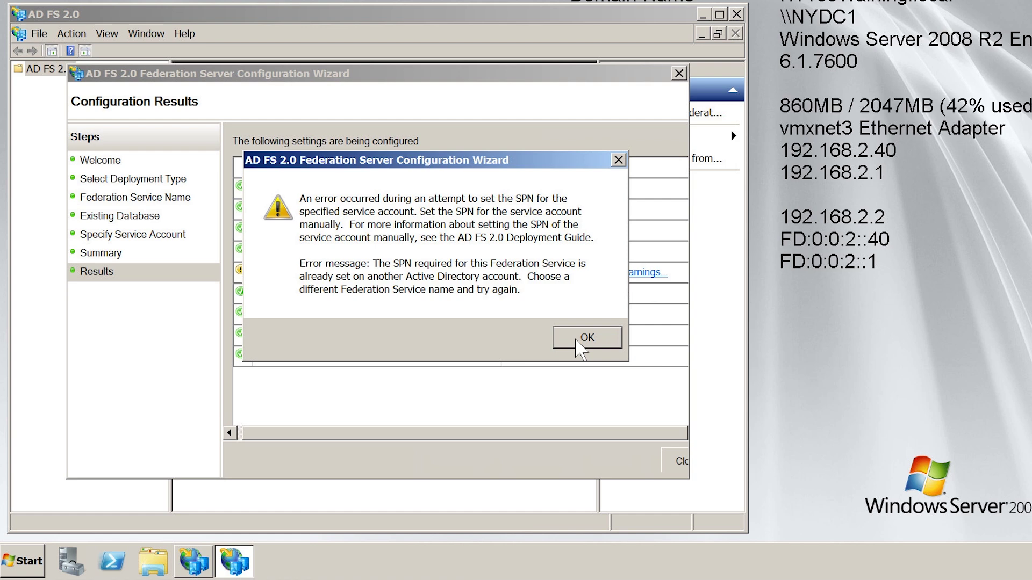
{"action": "left_click", "coordinate": [576, 339]}
{"action": "left_click", "coordinate": [687, 463]}
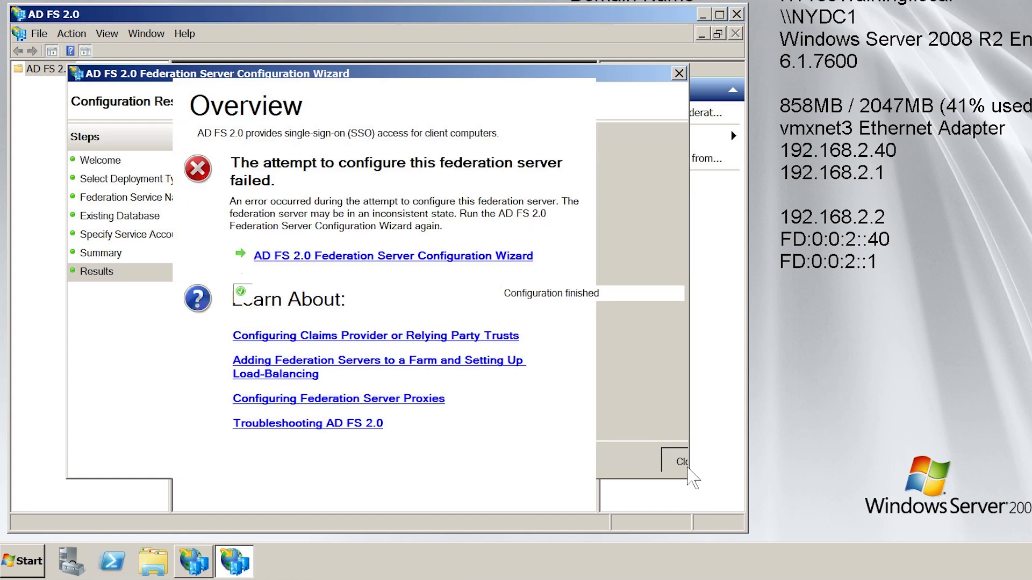